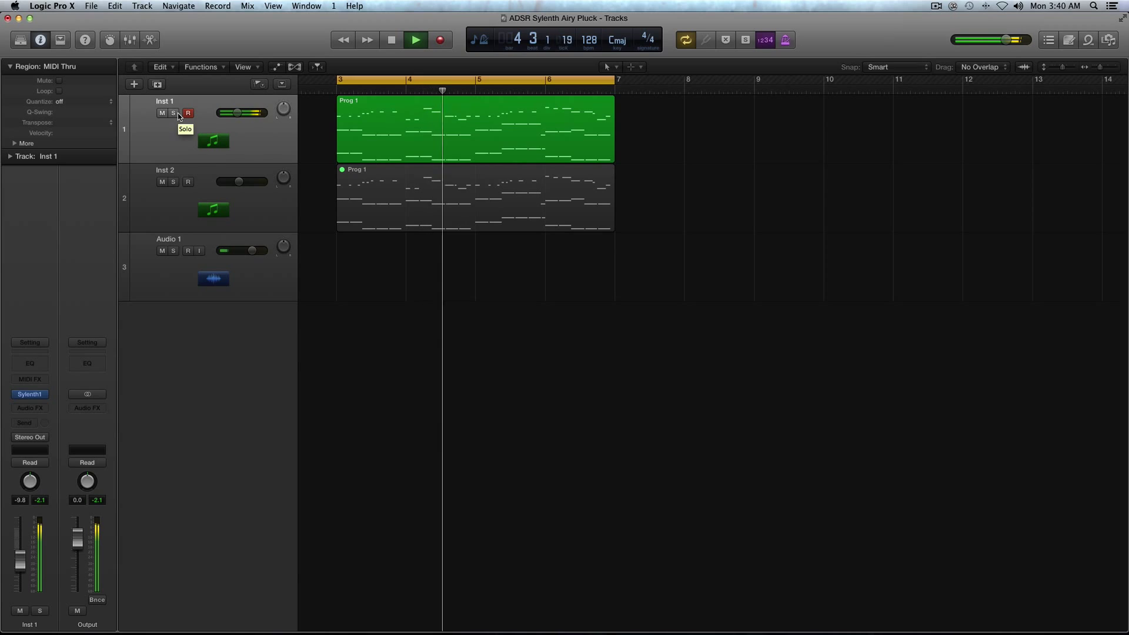
# - Stop playback, mute the Prog 1 region on the Inst 1 track and unmute the one on Inst 2
pyautogui.press('space')
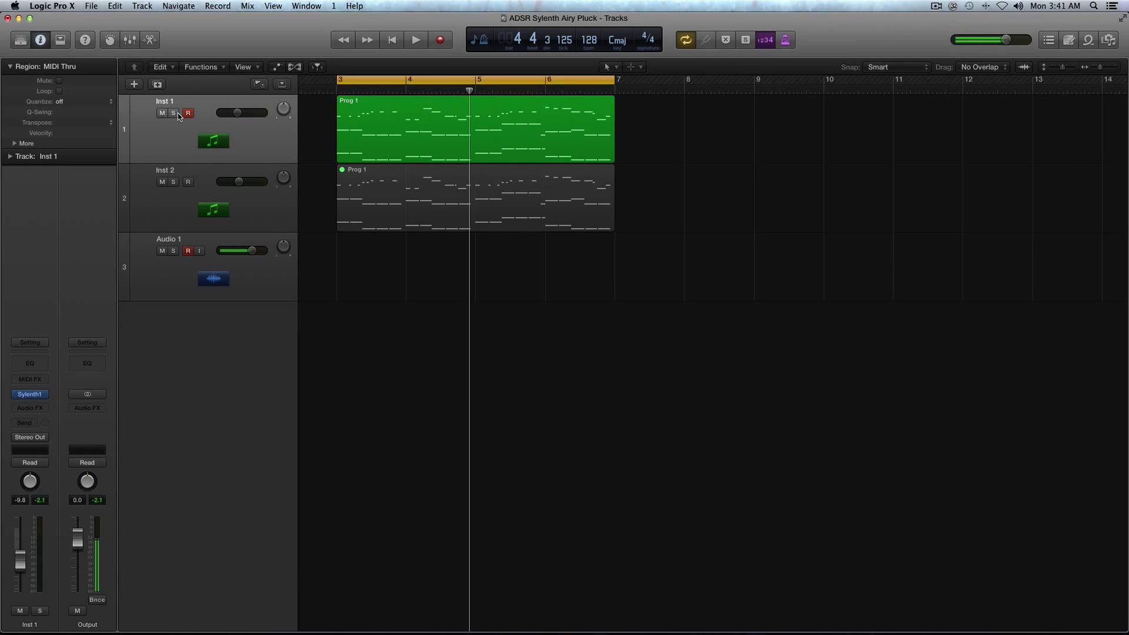
pyautogui.hscroll(-5, 419, 150)
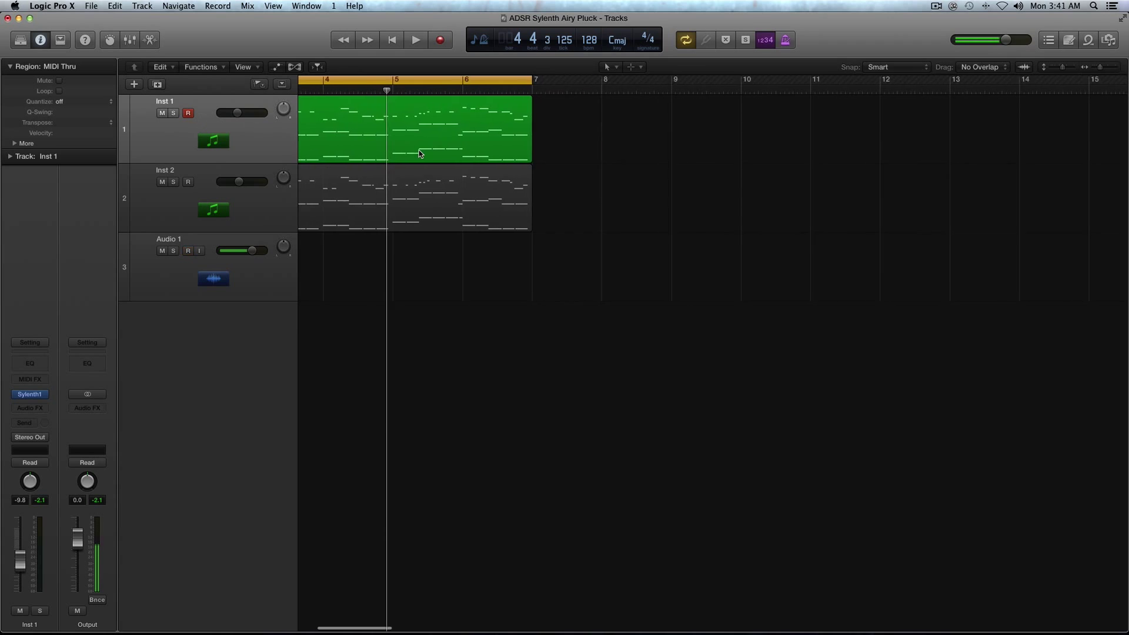
pyautogui.click(455, 145)
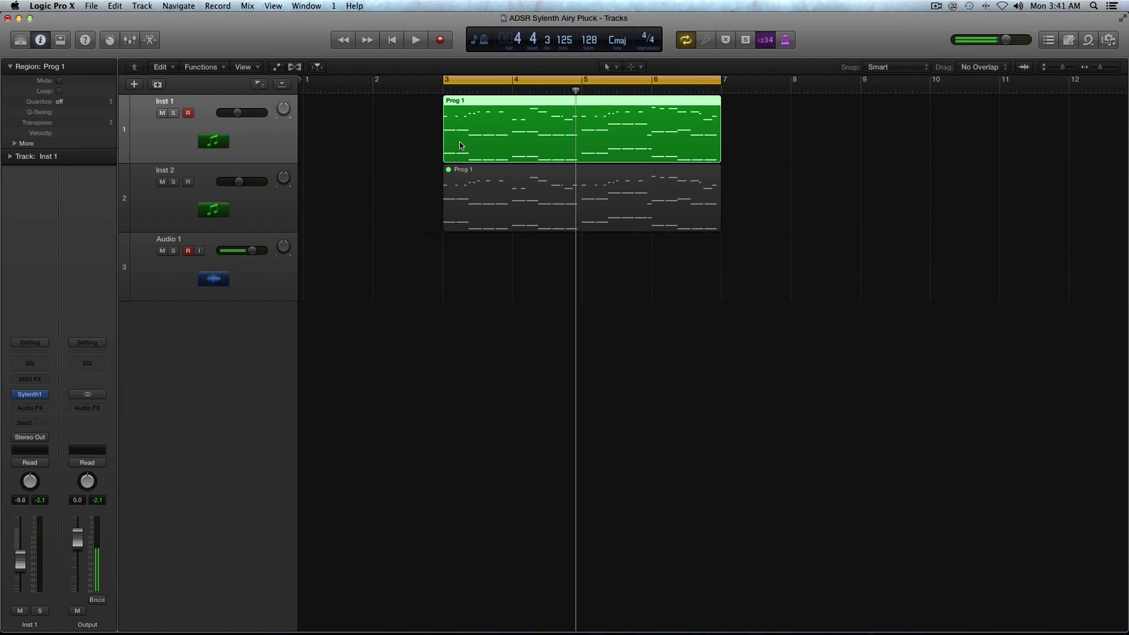
pyautogui.click(282, 207)
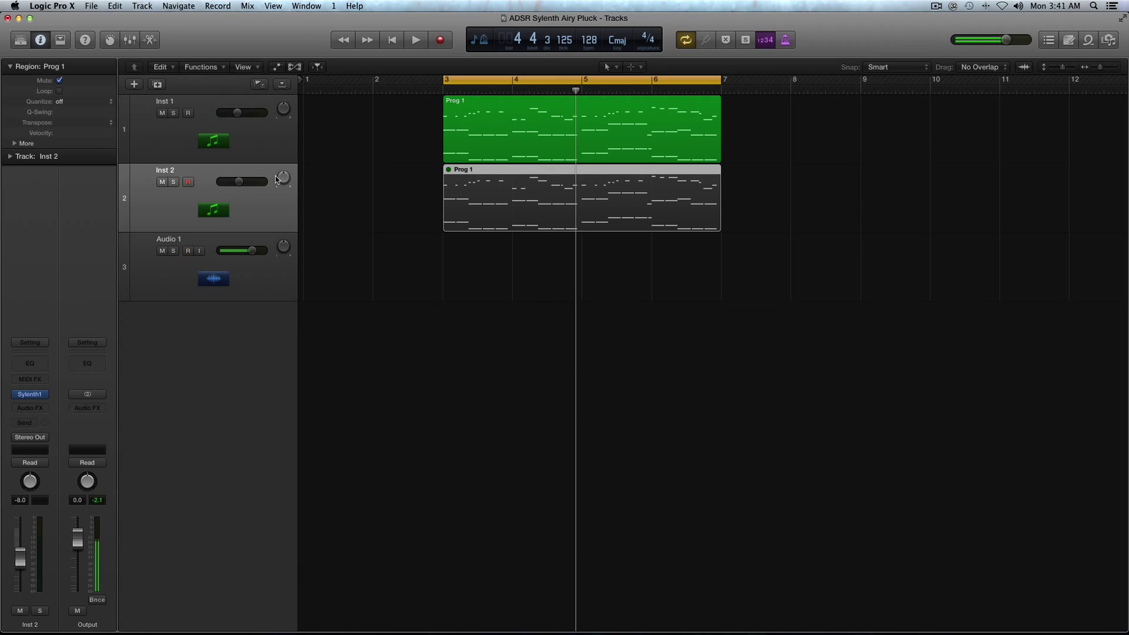
pyautogui.click(274, 143)
pyautogui.hotkey('ctrl', 'm')
pyautogui.click(297, 209)
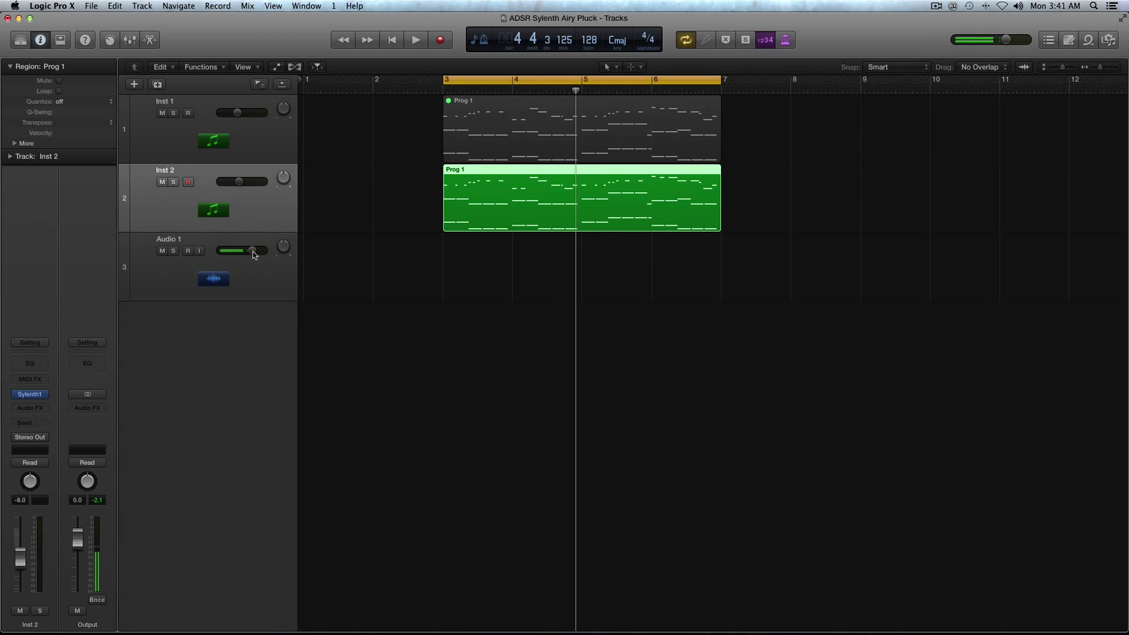
# - Open the Sylenth1 instrument on the Inst 2 track and audition its Init patch with the loop
pyautogui.press('space')
pyautogui.click(33, 394)
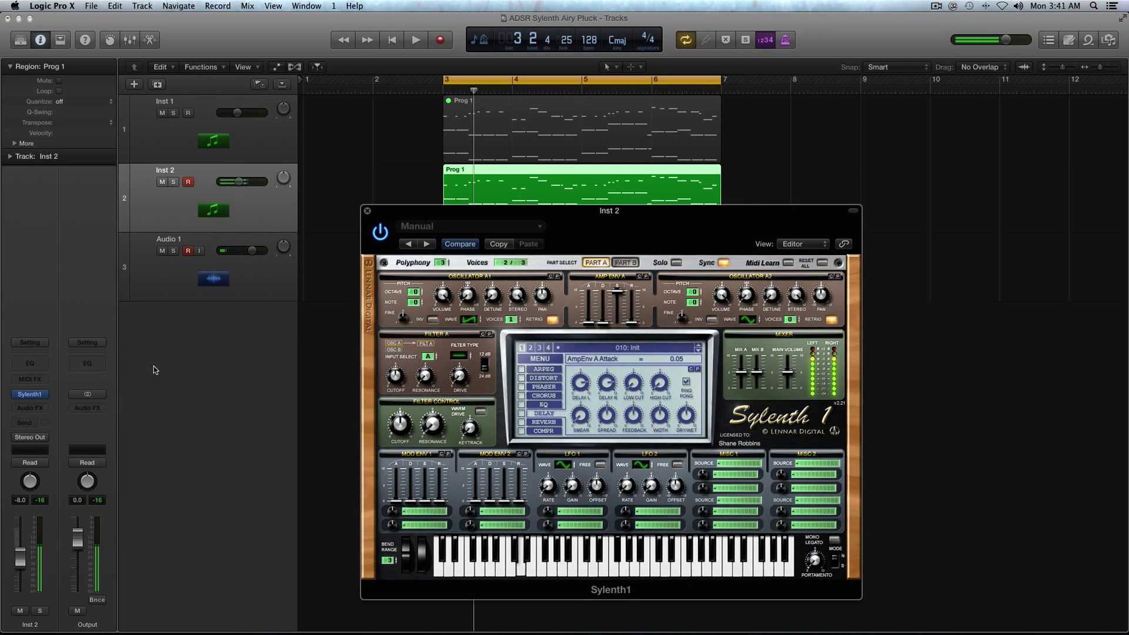
pyautogui.press('space')
pyautogui.press('space')
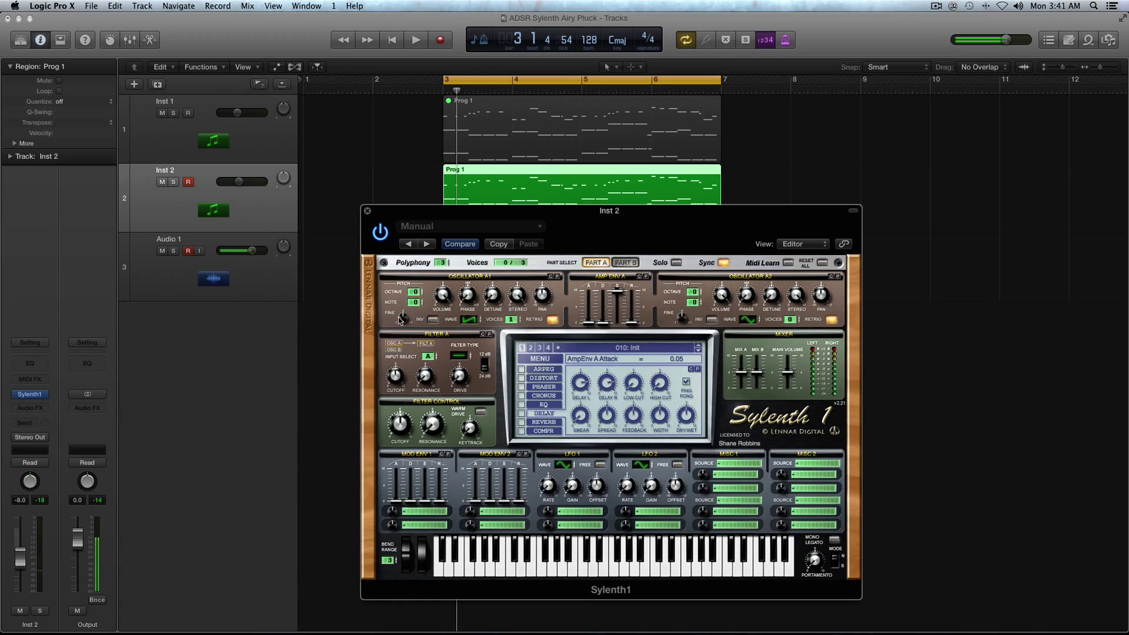
# - Set Sylenth1's polyphony to 16 and oscillator A1's wave to HPulse, checking the sound with the loop
pyautogui.moveTo(446, 263); pyautogui.dragTo(439, 228)
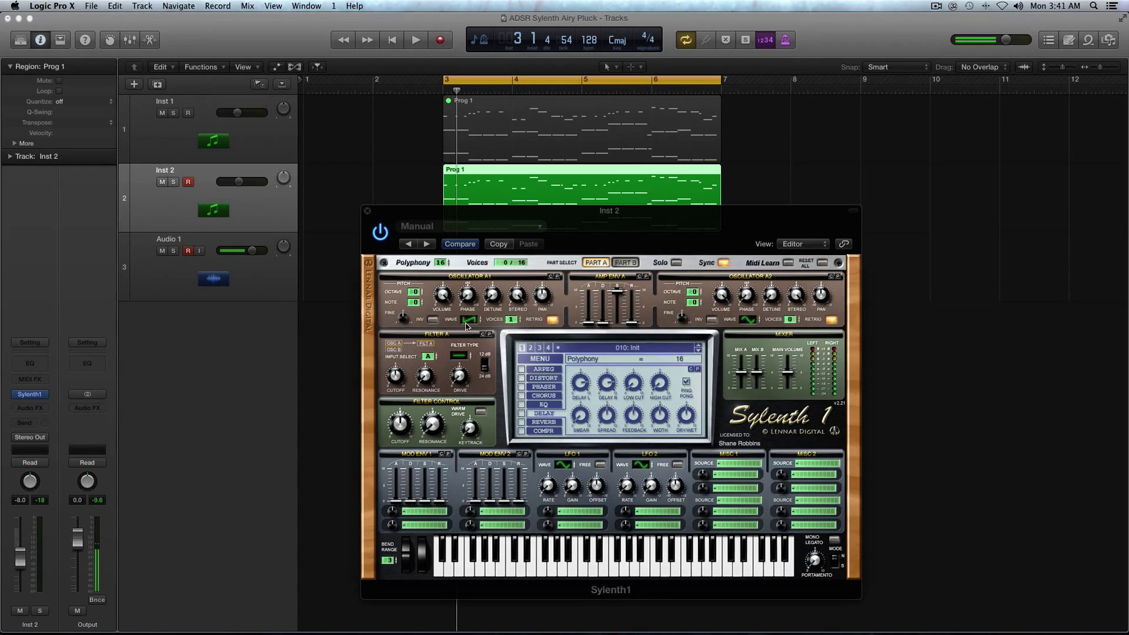
pyautogui.moveTo(467, 324); pyautogui.dragTo(468, 299)
pyautogui.press('space')
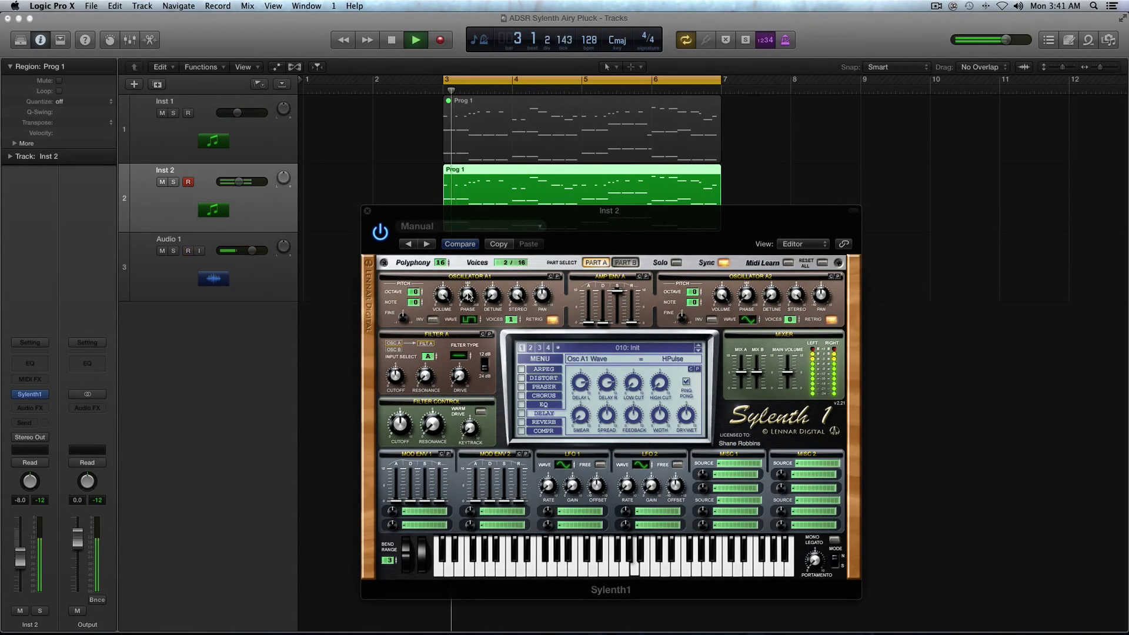
pyautogui.press('space')
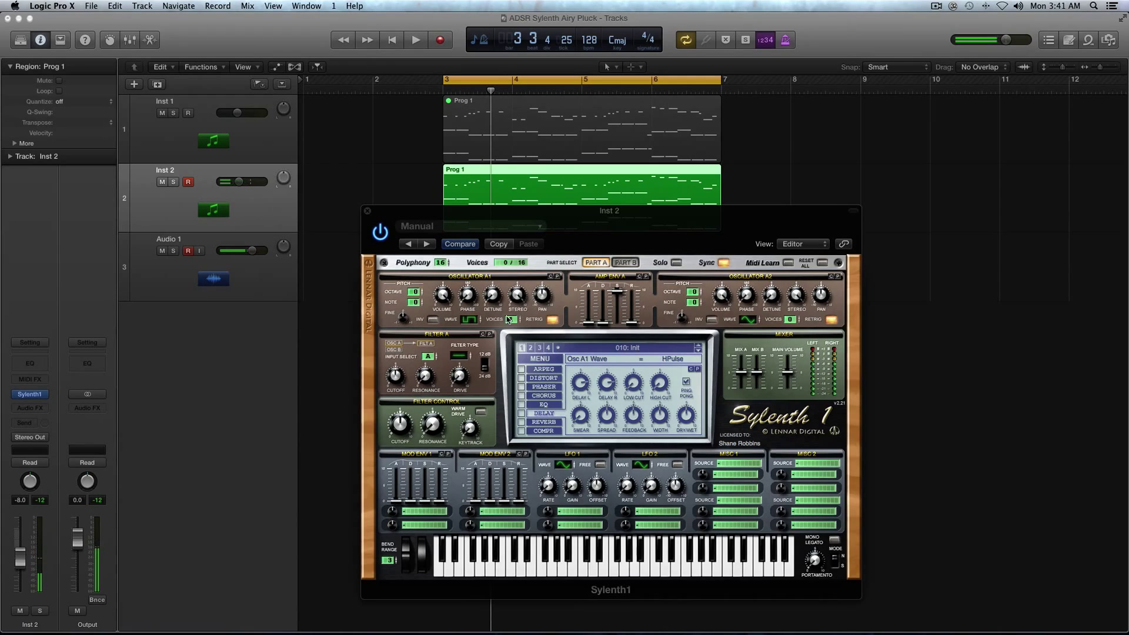
# - Give oscillator A1 8 voices and a phase of about 41 degrees, auditioning the result
pyautogui.moveTo(510, 320); pyautogui.dragTo(509, 269)
pyautogui.moveTo(468, 296); pyautogui.dragTo(470, 283)
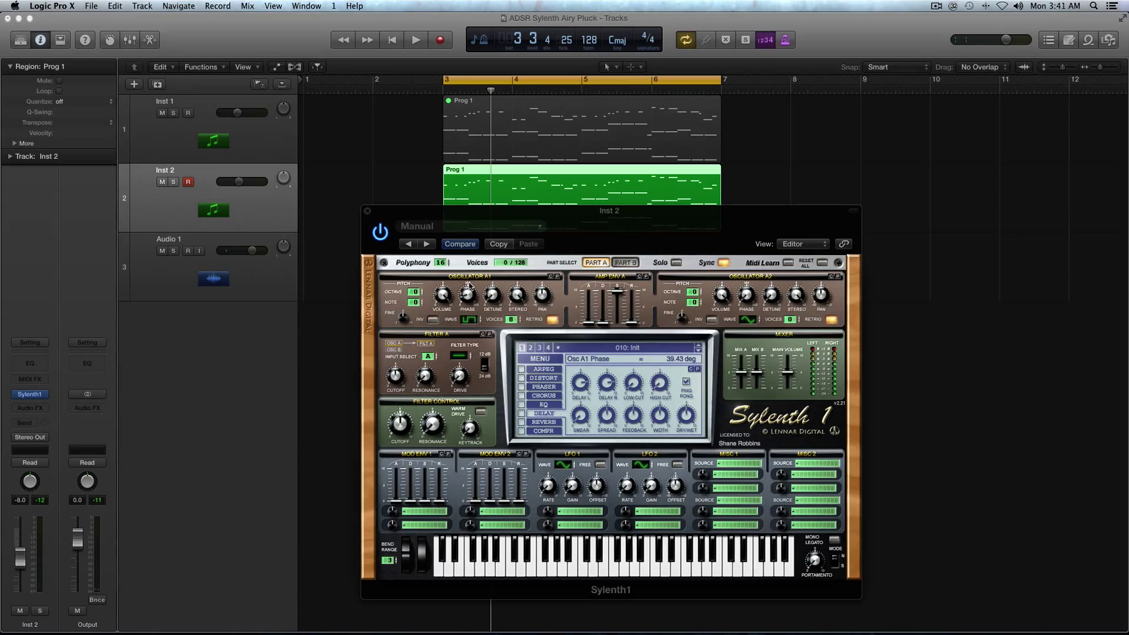
pyautogui.moveTo(470, 285); pyautogui.dragTo(468, 299)
pyautogui.press('space')
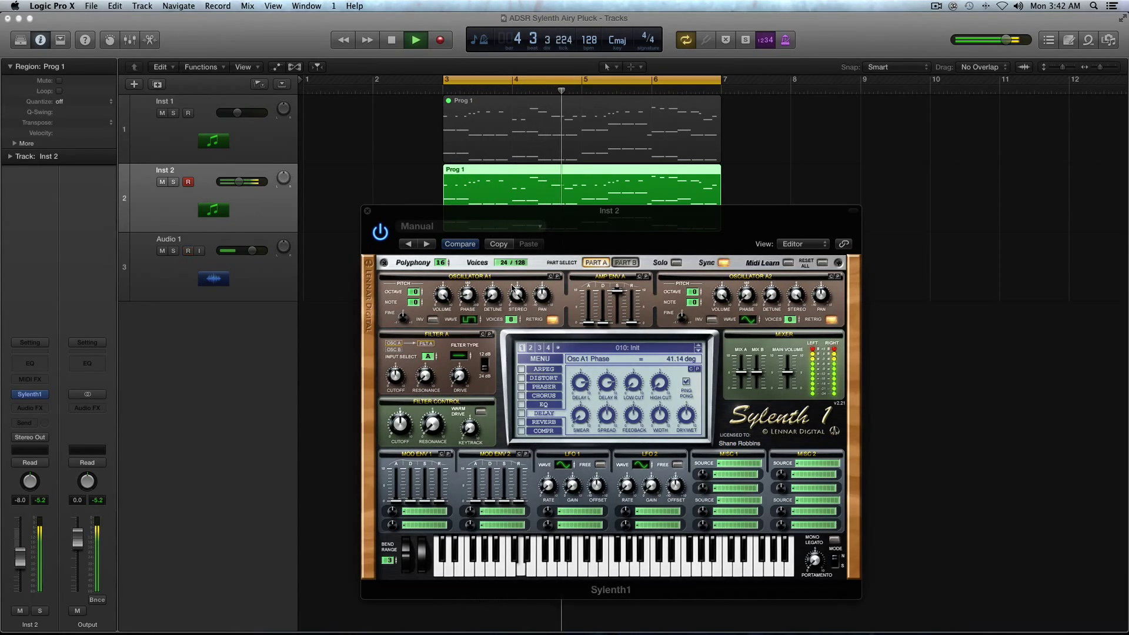
pyautogui.press('space')
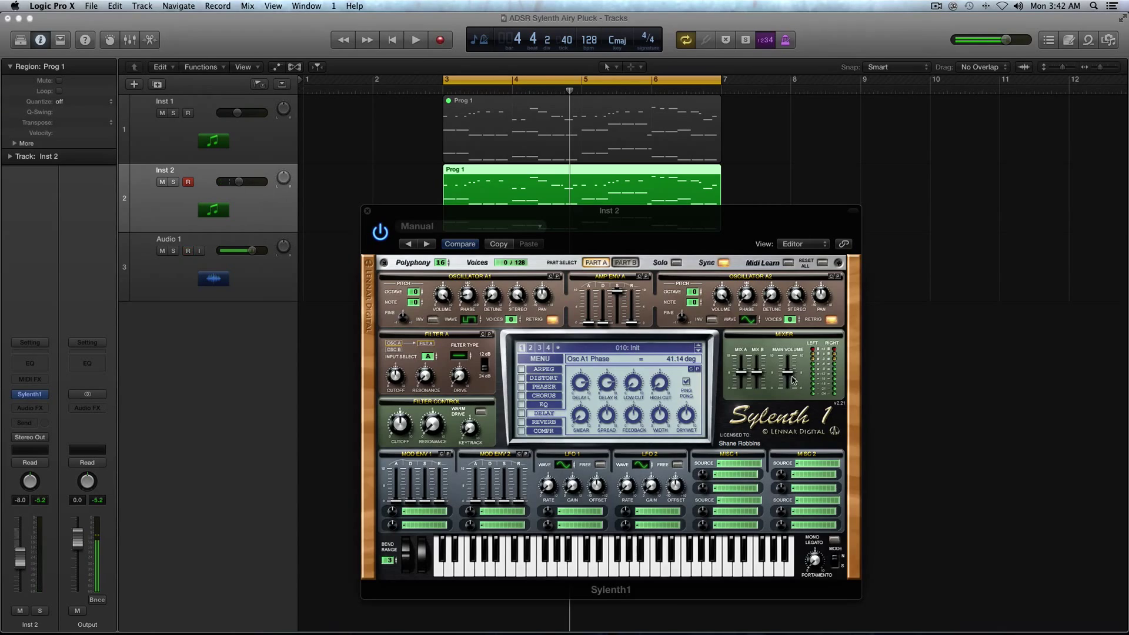
# - Set the synth's main volume to about 3.39 and give oscillator A2 8 voices
pyautogui.moveTo(788, 374); pyautogui.dragTo(792, 395)
pyautogui.press('space')
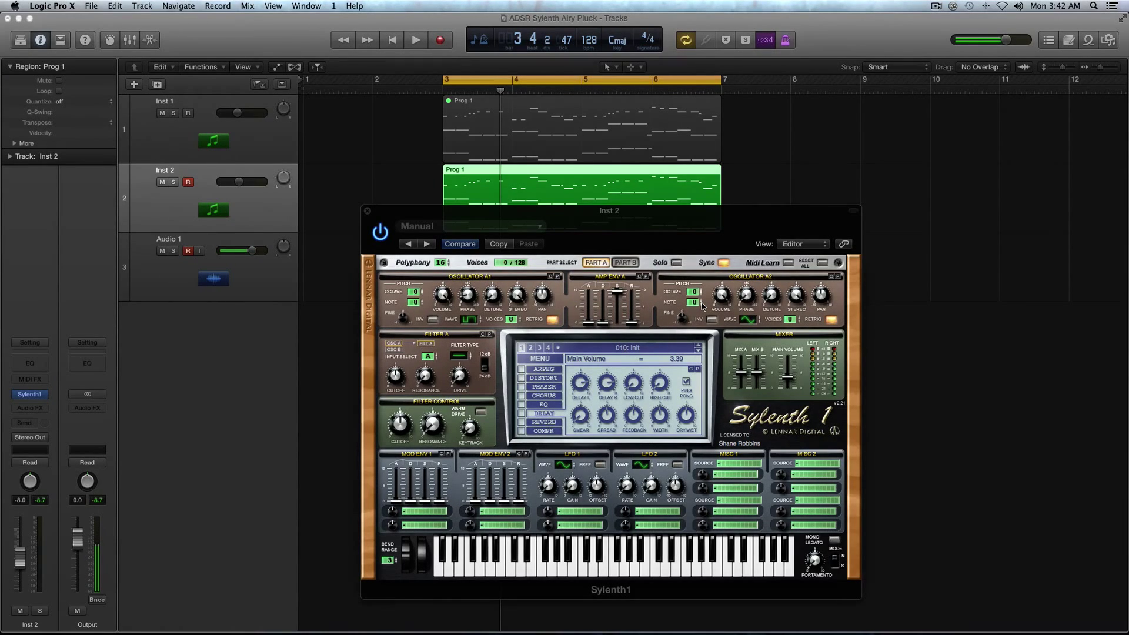
pyautogui.click(755, 323)
pyautogui.click(789, 320)
# - Audition the combined sound of oscillators A1 and A2 by replaying the loop
pyautogui.press('space')
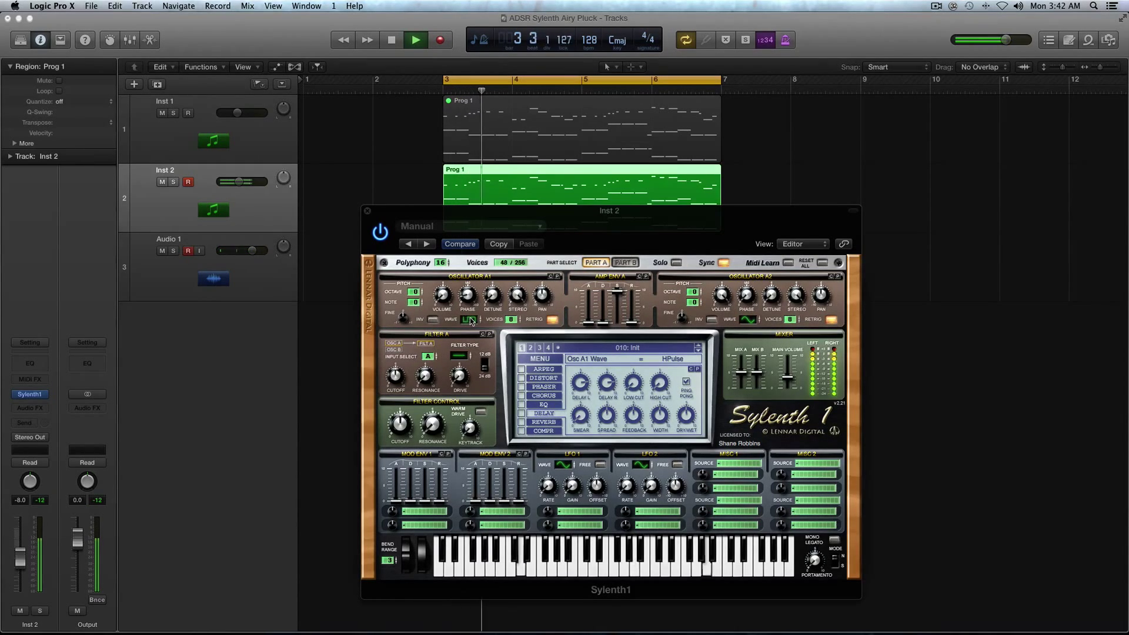
pyautogui.press('space')
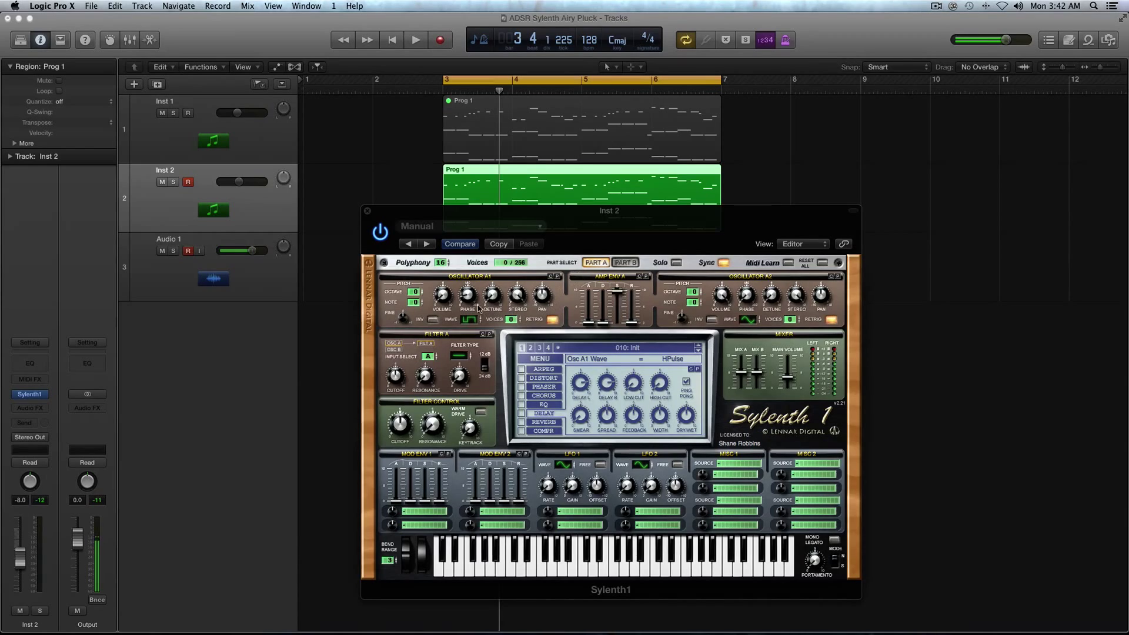
pyautogui.press('space')
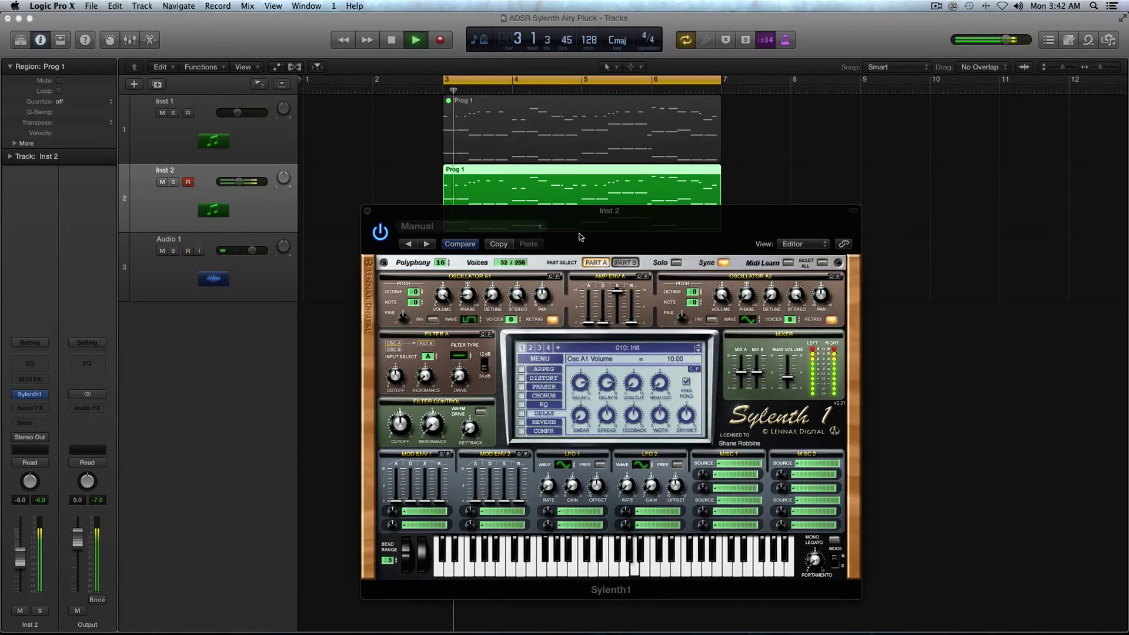
pyautogui.press('space')
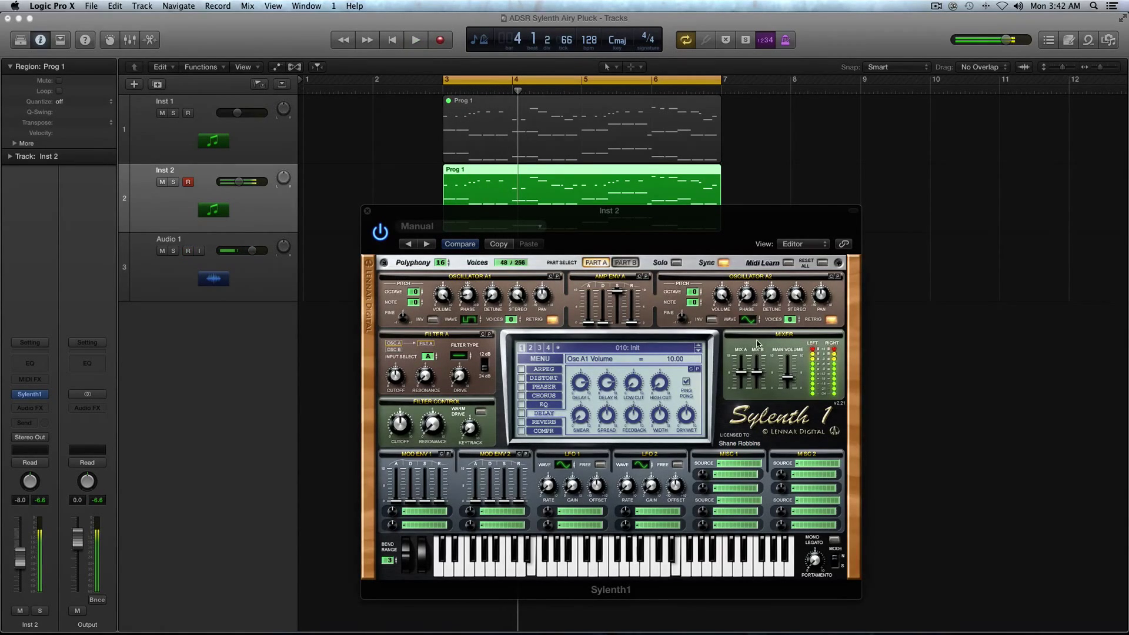
pyautogui.press('space')
pyautogui.press('space')
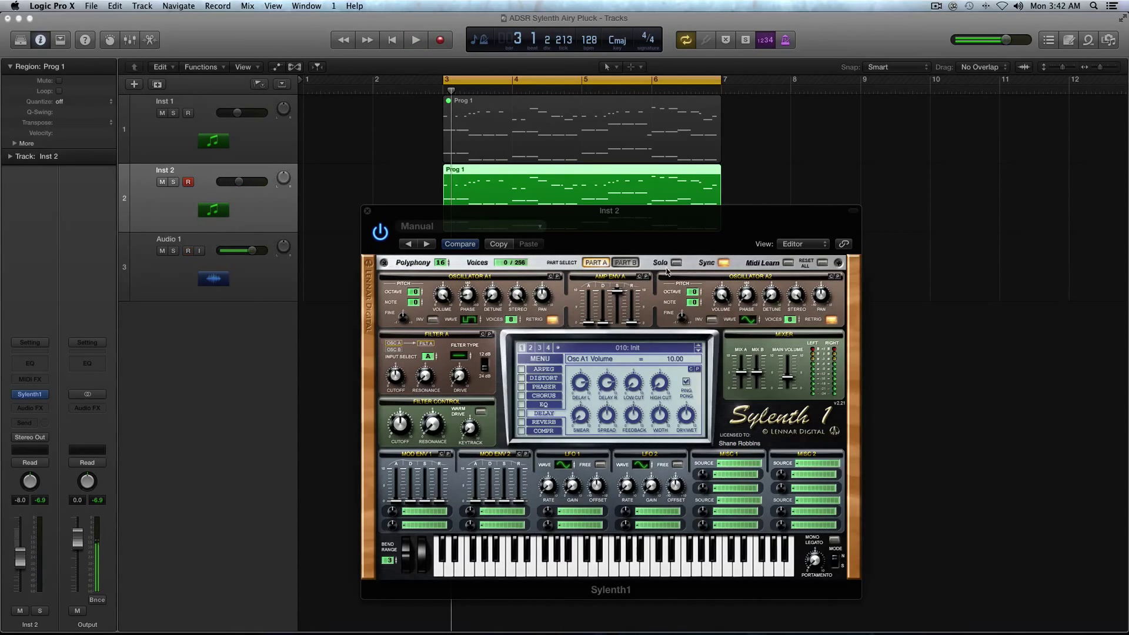
# - In part B, set oscillator B1 to a noise wave with 8 voices and volume about 2.38, then audition it
pyautogui.click(630, 263)
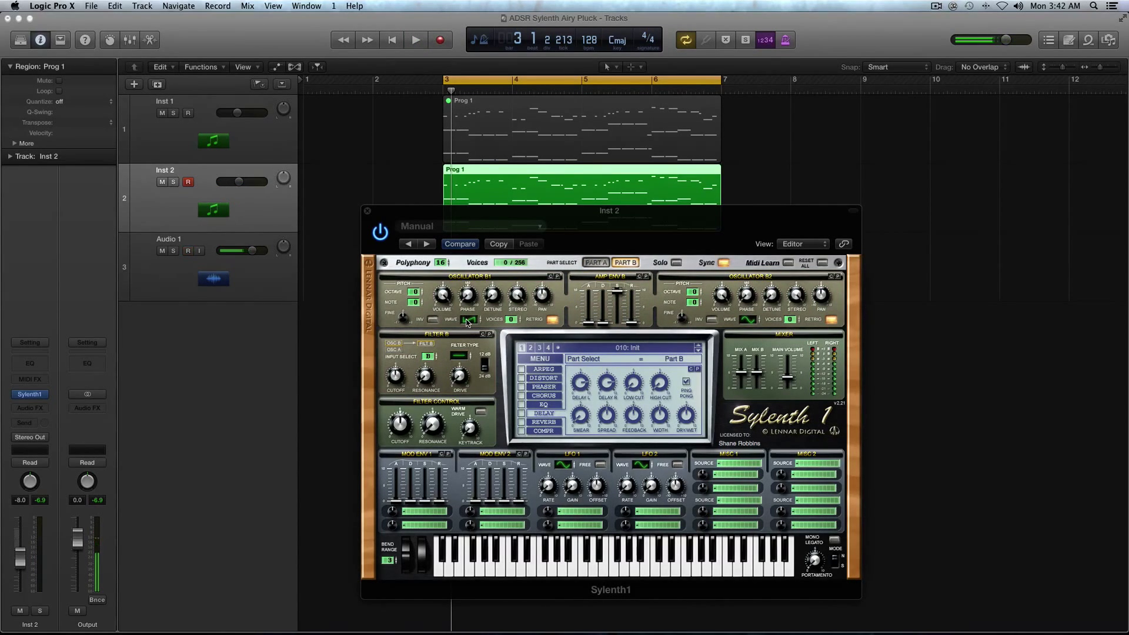
pyautogui.moveTo(467, 322); pyautogui.dragTo(509, 249)
pyautogui.click(445, 295)
pyautogui.moveTo(445, 323); pyautogui.dragTo(446, 350)
pyautogui.press('space')
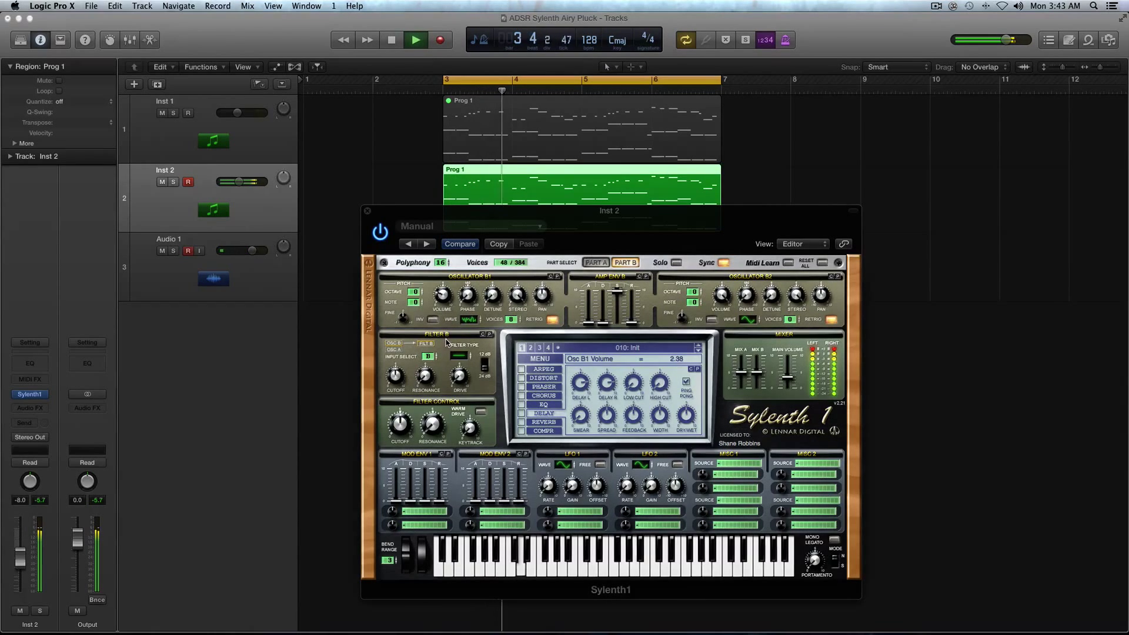
pyautogui.press('space')
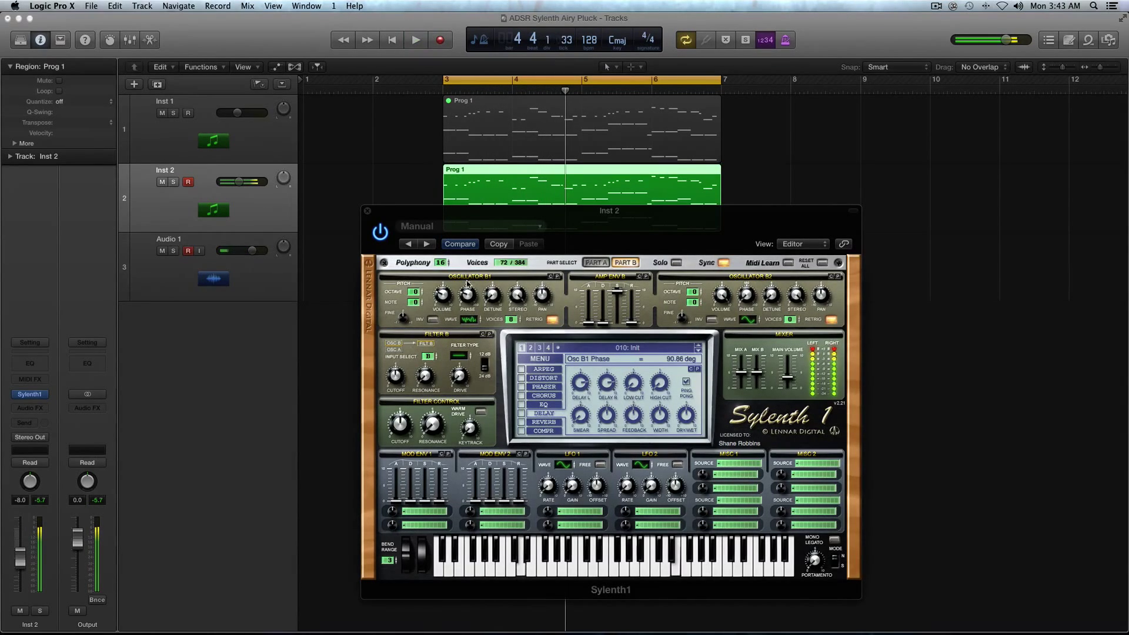
# - Fine-tune oscillator B1 to a phase of about 94 degrees and volume 2.48 while replaying the loop
pyautogui.moveTo(467, 301); pyautogui.dragTo(466, 297)
pyautogui.press('space')
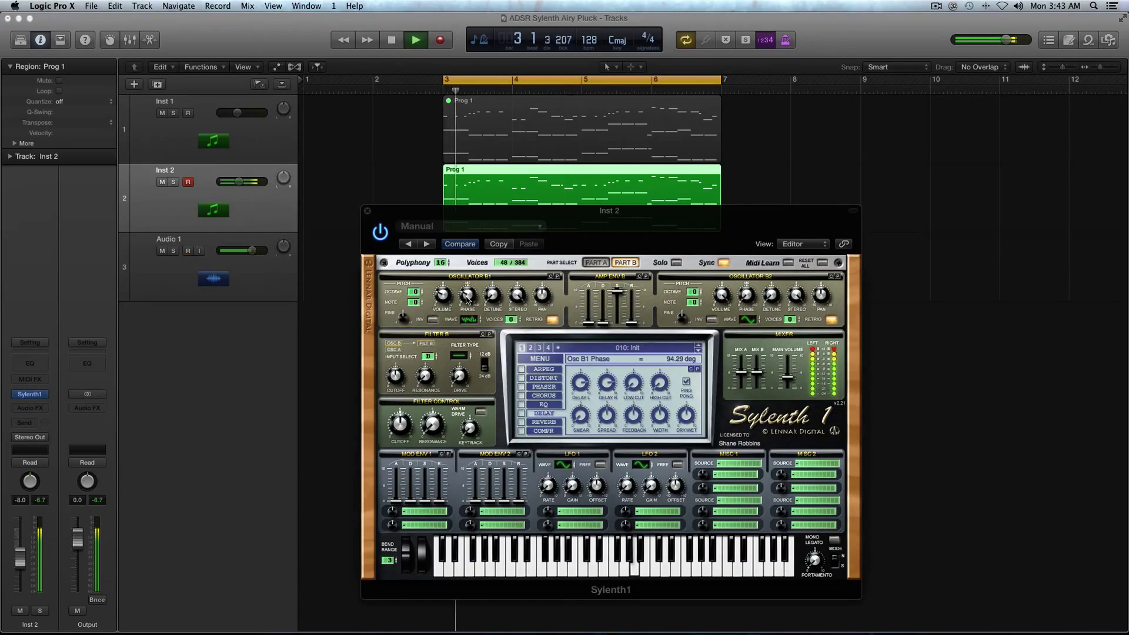
pyautogui.press('space')
pyautogui.press('space')
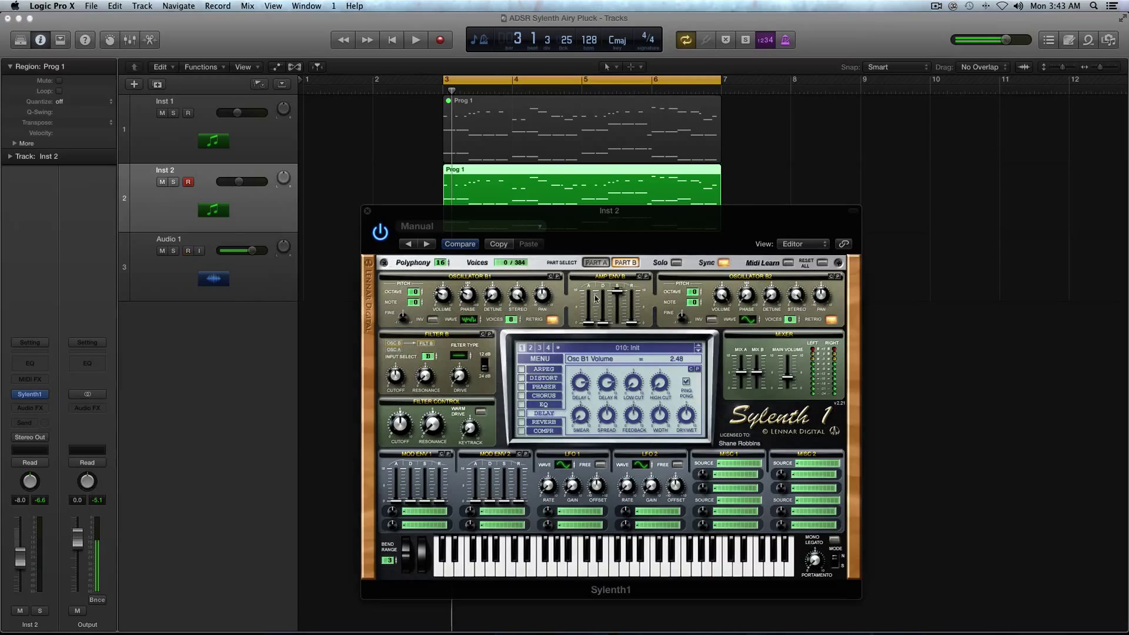
# - In part A, switch Filter A to lowpass and set its drive to about 0.76, auditioning the change
pyautogui.click(603, 264)
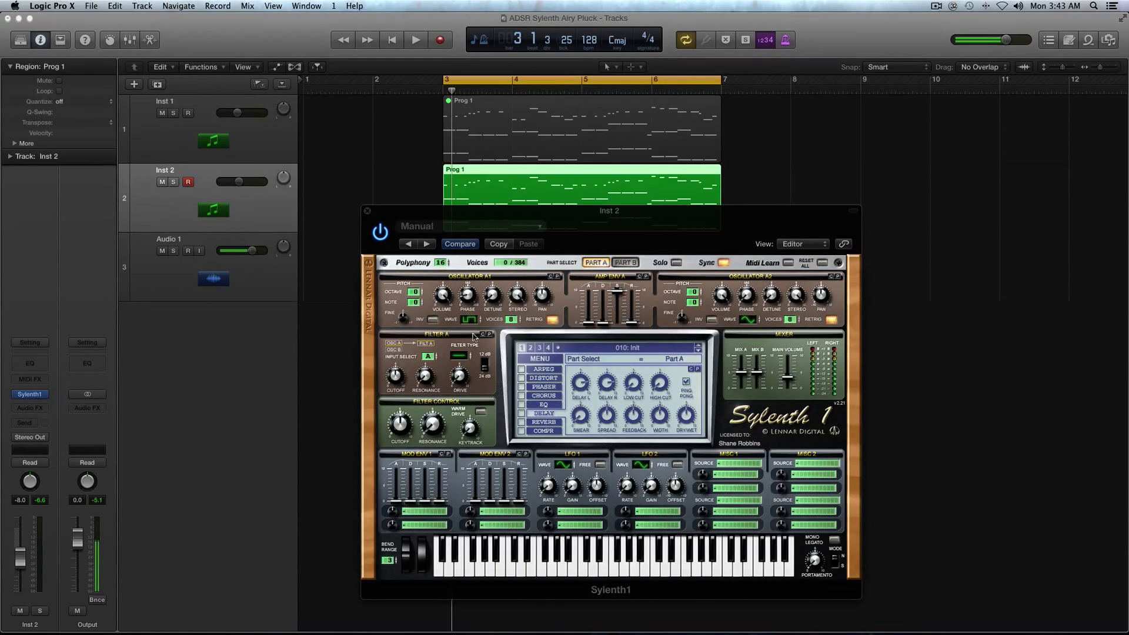
pyautogui.click(429, 359)
pyautogui.click(470, 320)
pyautogui.click(457, 348)
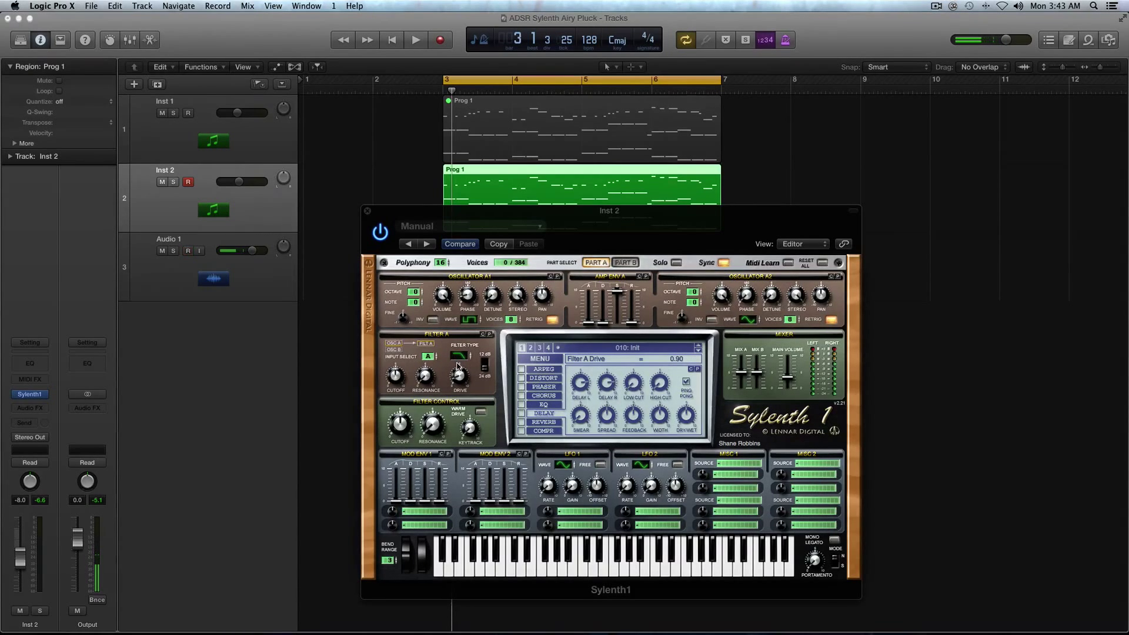
pyautogui.scroll(-3, 457, 366)
pyautogui.press('space')
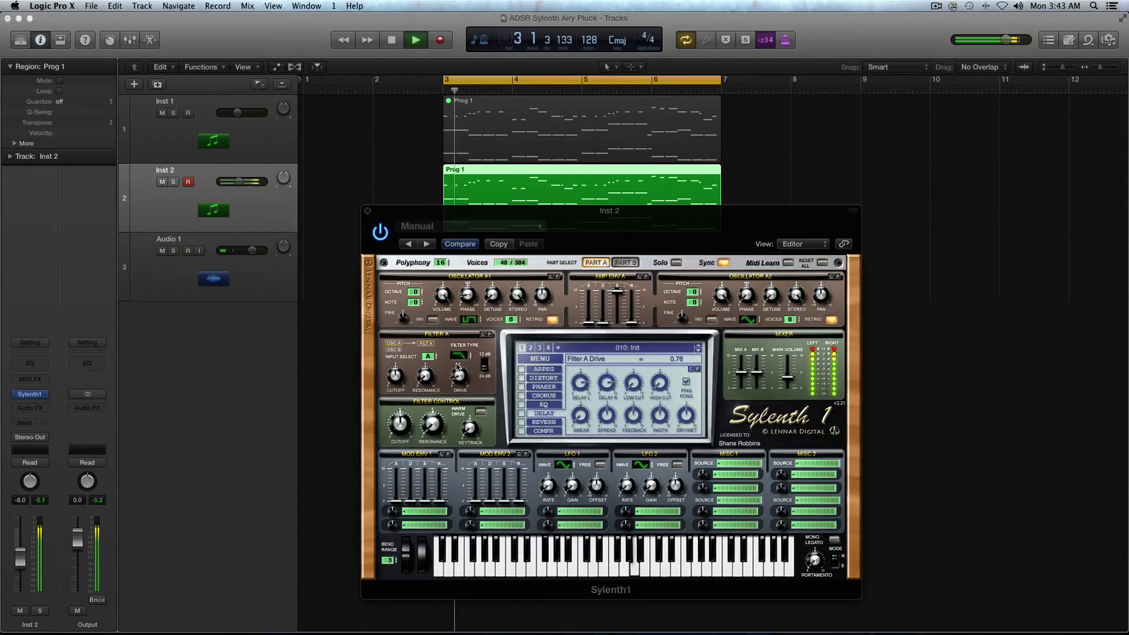
pyautogui.scroll(1, 458, 371)
pyautogui.press('space')
pyautogui.press('space')
pyautogui.press('space')
# - In part B, switch Filter B to lowpass and solo the part to audition it alone
pyautogui.click(628, 265)
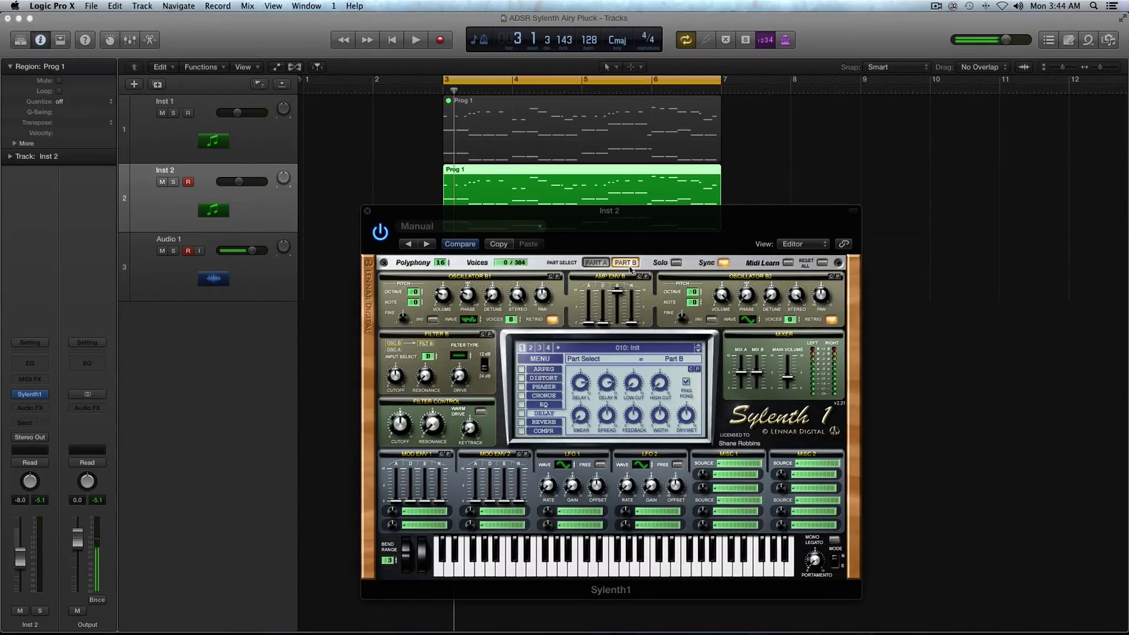
pyautogui.moveTo(462, 353)
pyautogui.click(676, 264)
pyautogui.press('space')
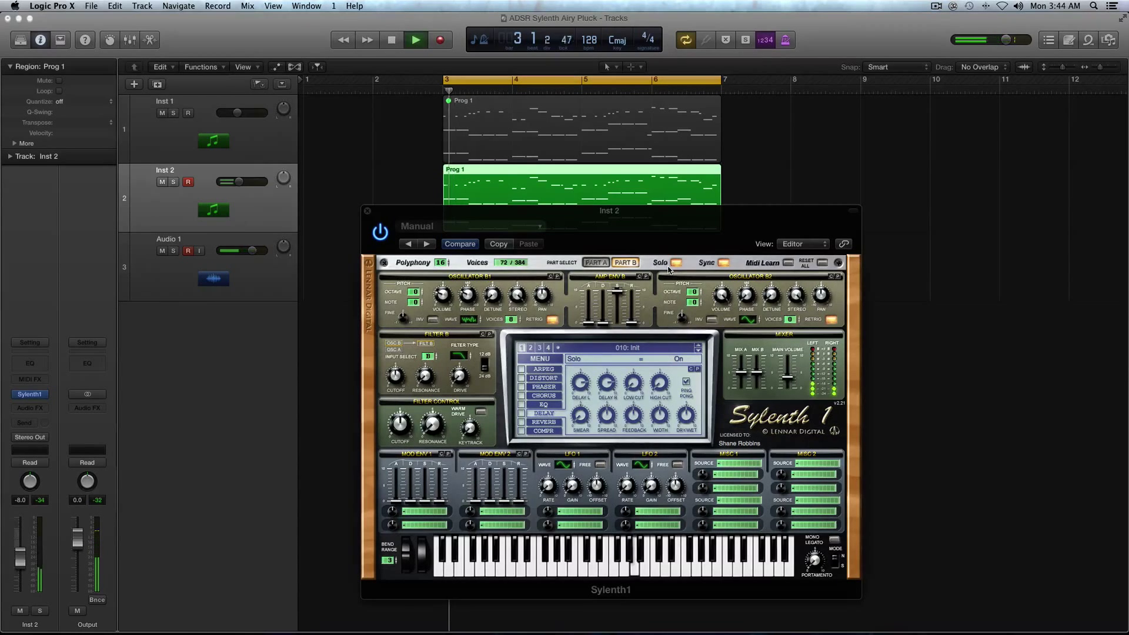
pyautogui.press('space')
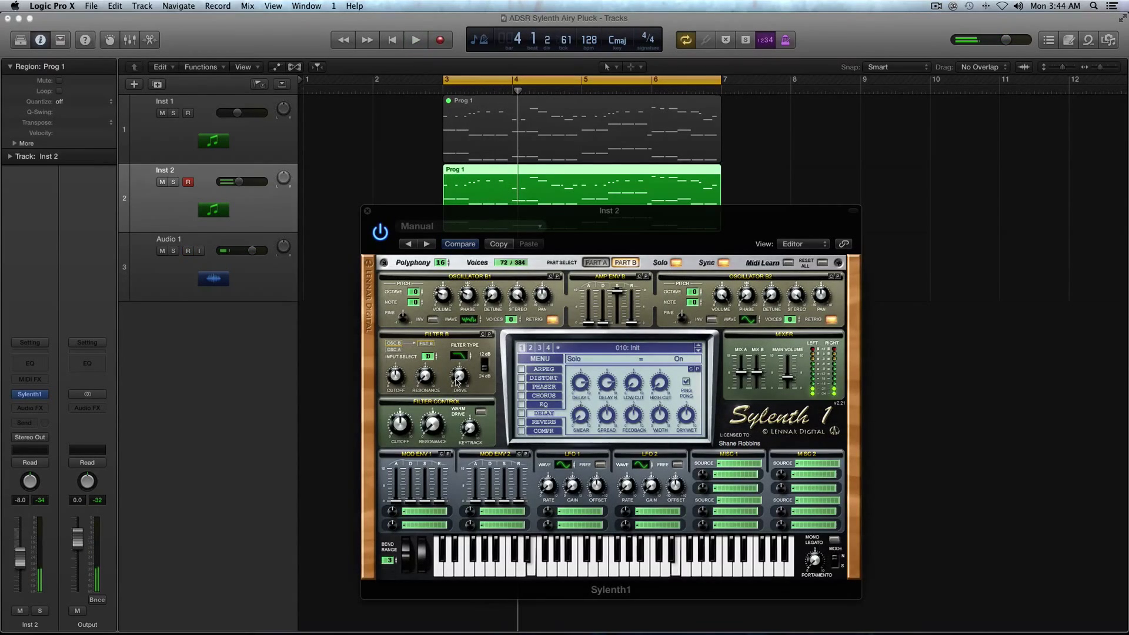
pyautogui.press('space')
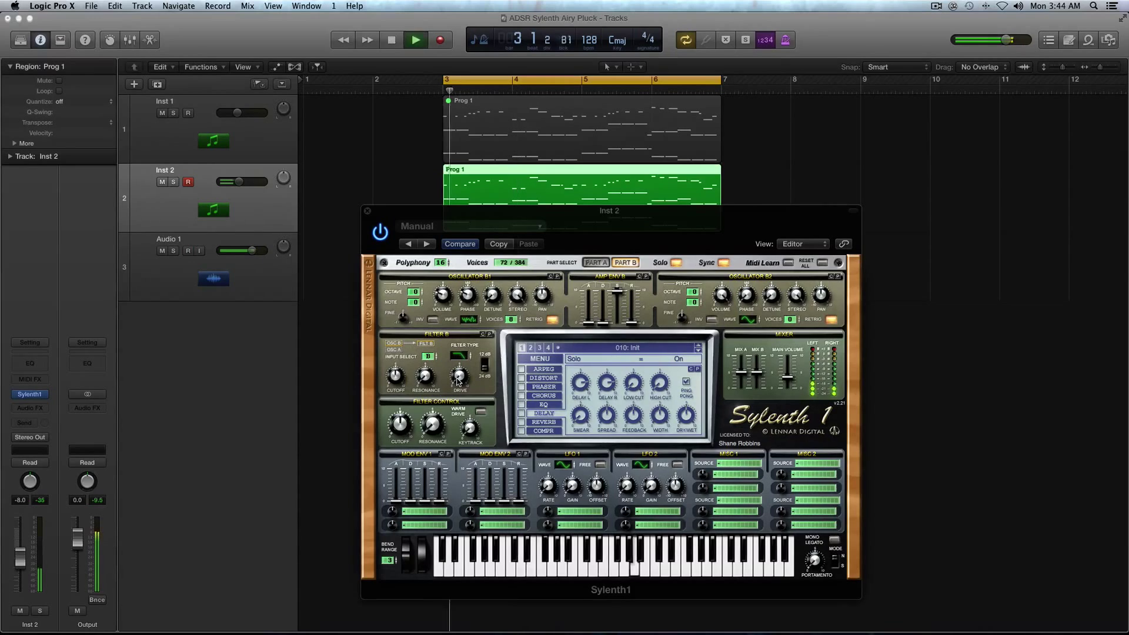
pyautogui.press('space')
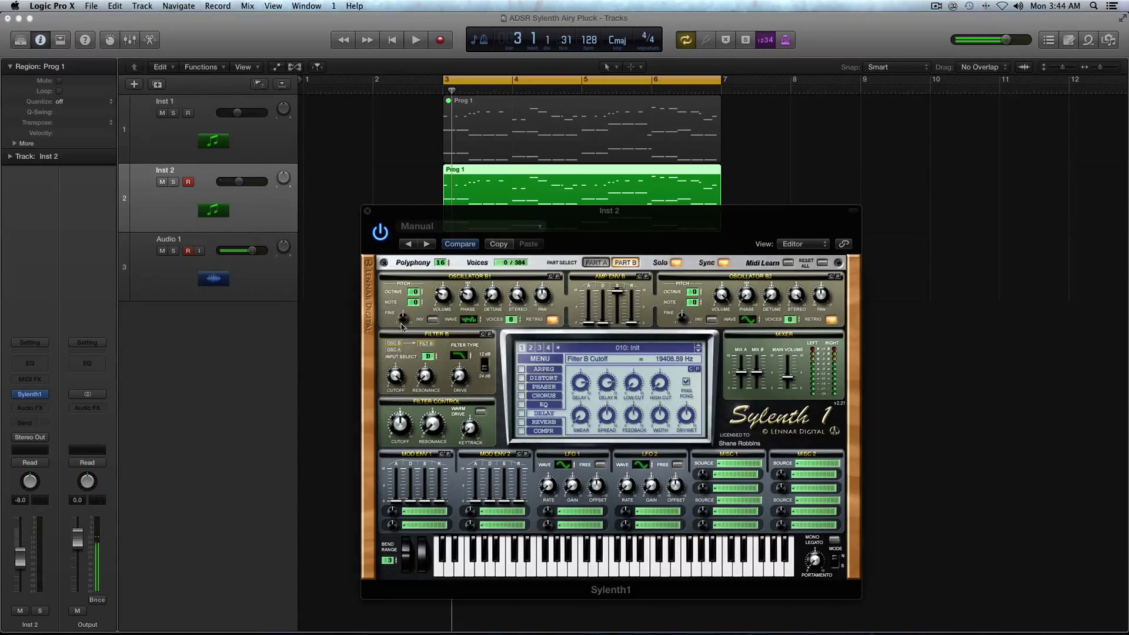
# - Change Filter B's type to highpass and set its cutoff to about 887 Hz while auditioning
pyautogui.press('space')
pyautogui.press('space')
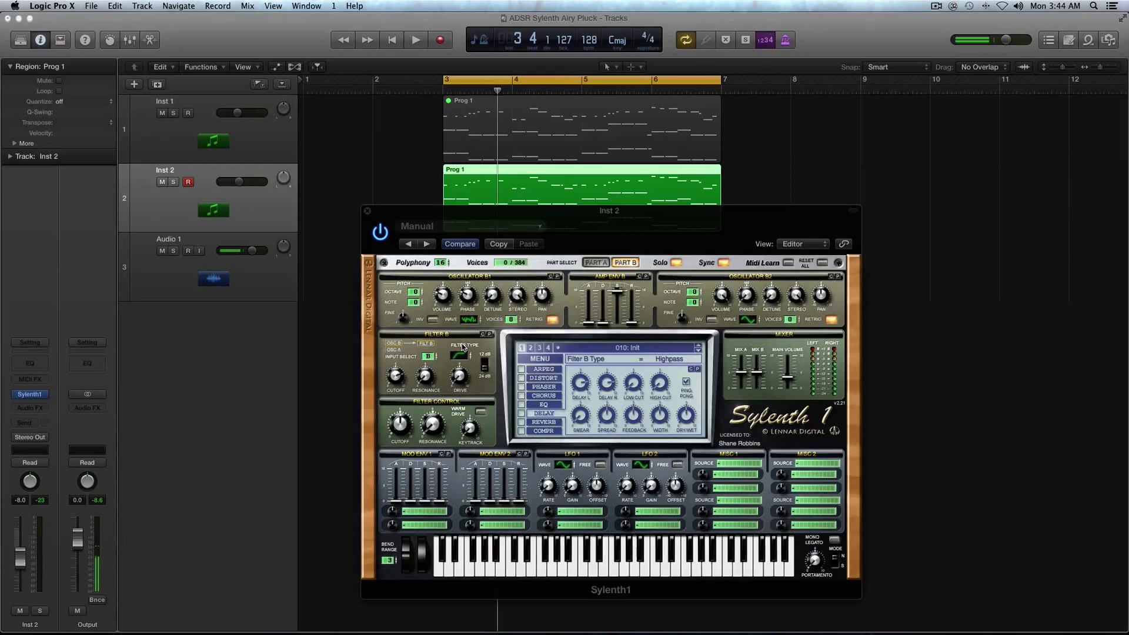
pyautogui.press('space')
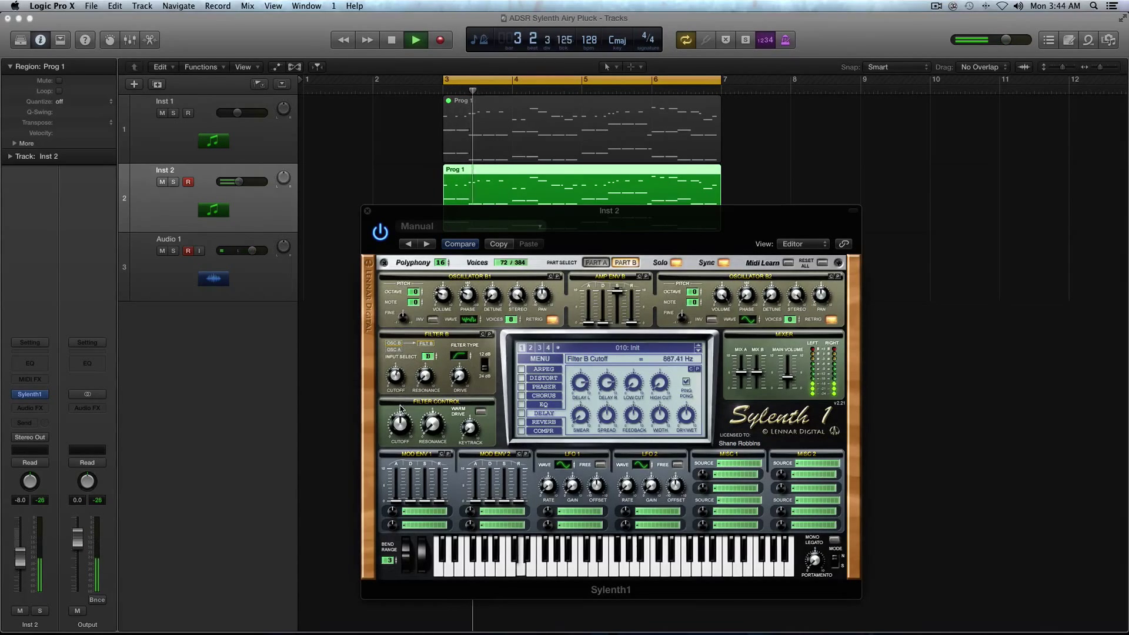
pyautogui.press('space')
pyautogui.click(462, 360)
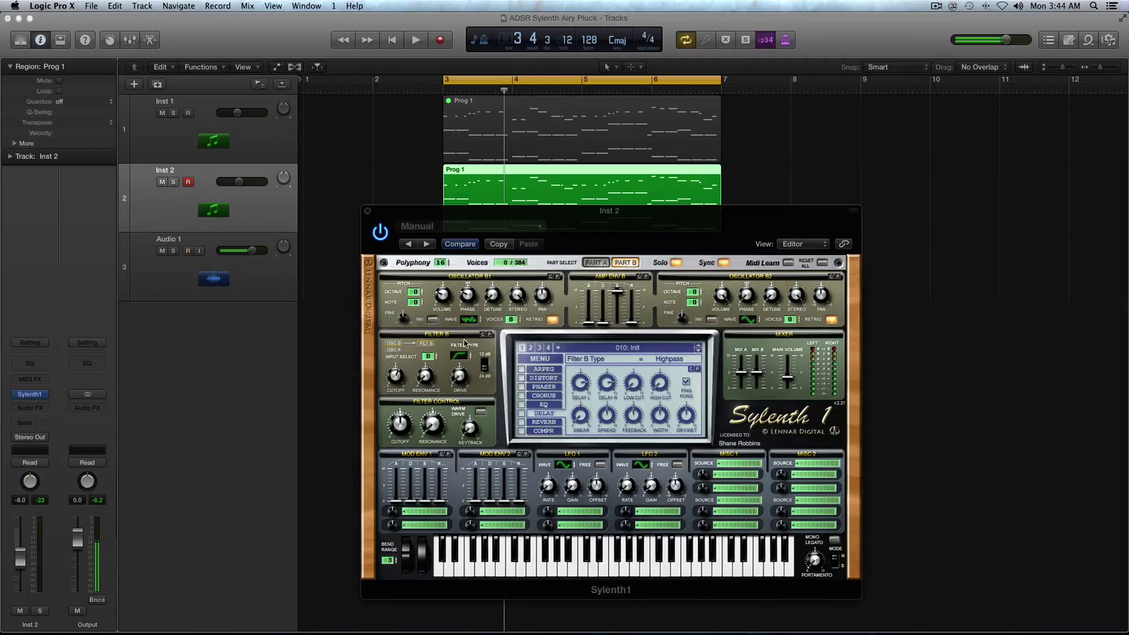
# - Switch Filter B to bandpass and lower its cutoff to about 100 Hz while auditioning the soloed part
pyautogui.click(459, 356)
pyautogui.press('space')
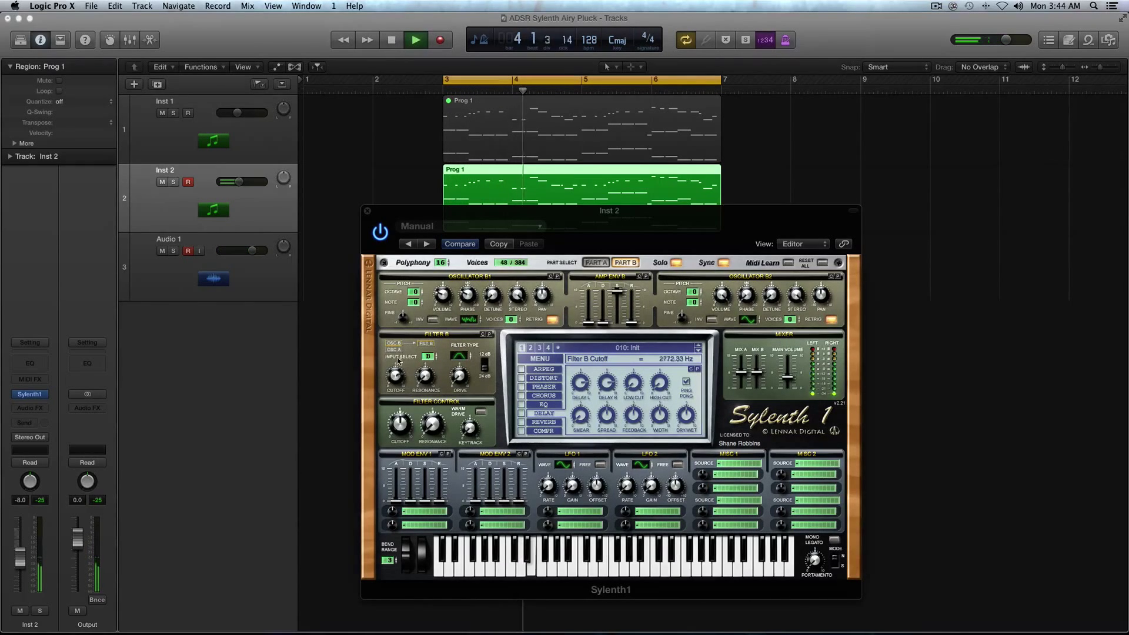
pyautogui.press('space')
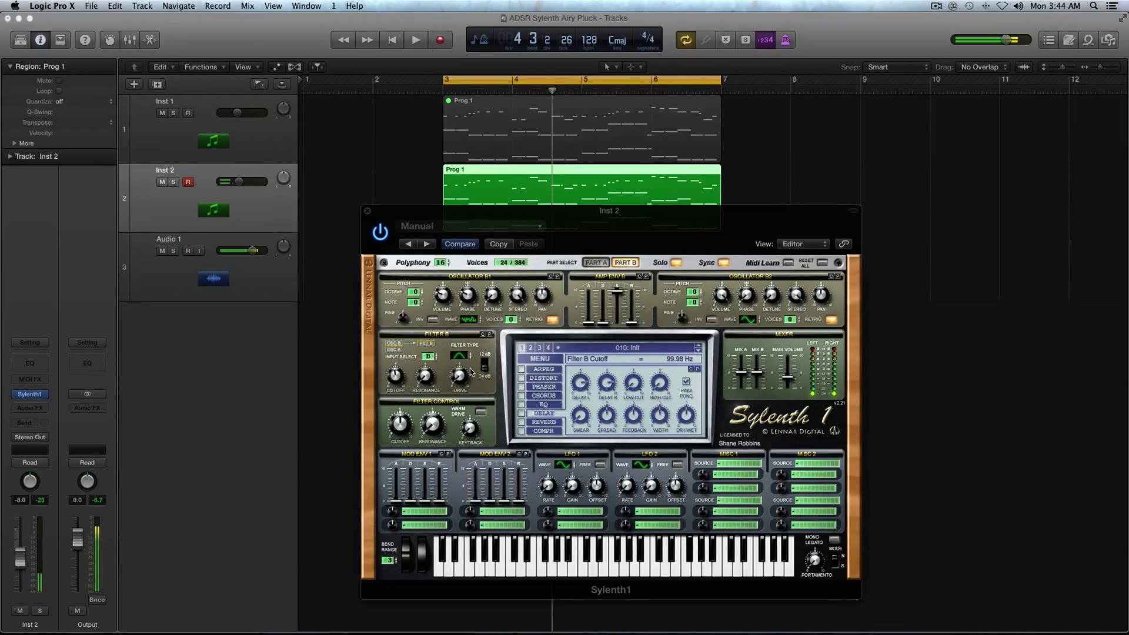
pyautogui.press('space')
pyautogui.press('space')
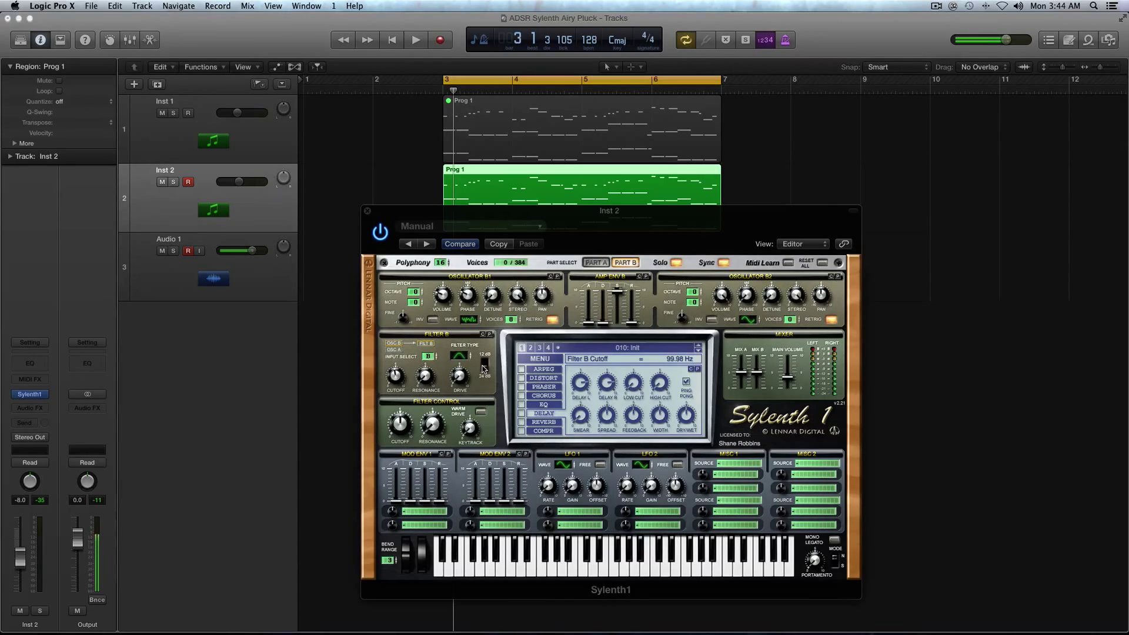
# - Set Filter B's slope to 12 dB and play the loop to check the sound
pyautogui.click(485, 367)
pyautogui.press('space')
pyautogui.press('space')
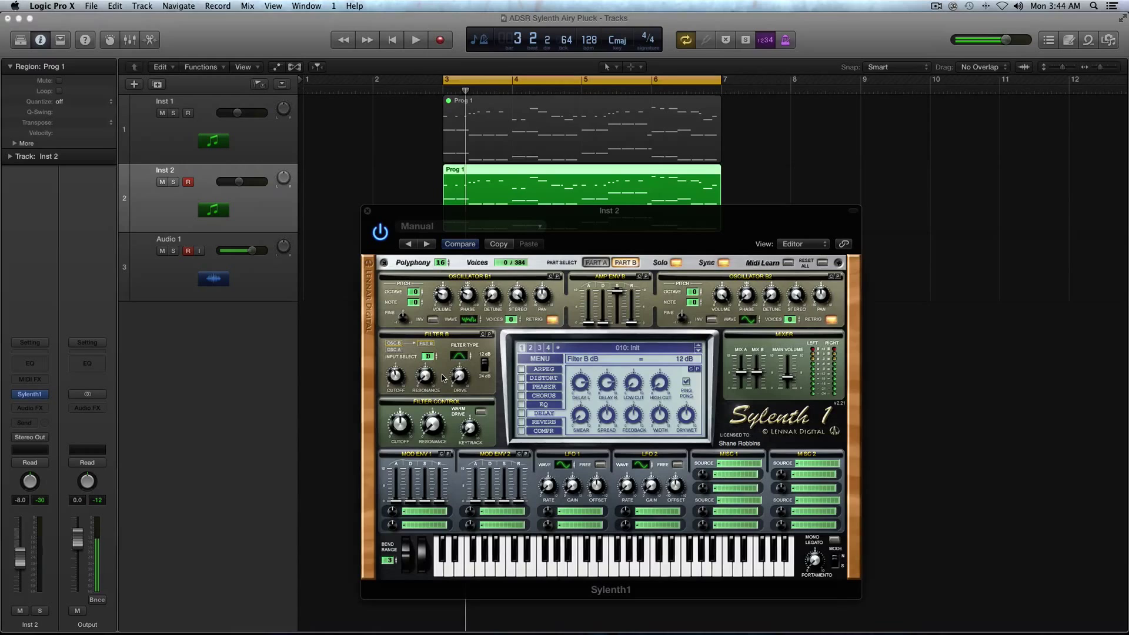
# - Lower Filter B's cutoff to about 39 Hz while auditioning the soloed part
pyautogui.click(458, 377)
pyautogui.moveTo(457, 345); pyautogui.dragTo(457, 343)
pyautogui.moveTo(394, 377); pyautogui.dragTo(391, 388)
pyautogui.press('space')
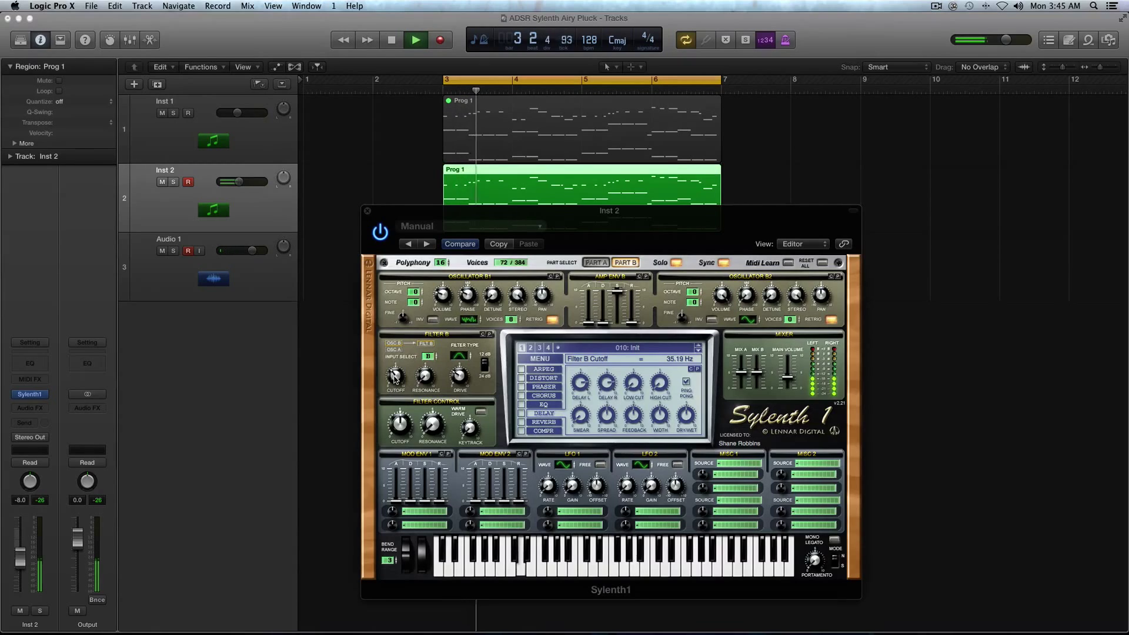
pyautogui.moveTo(391, 388); pyautogui.dragTo(396, 377)
pyautogui.press('space')
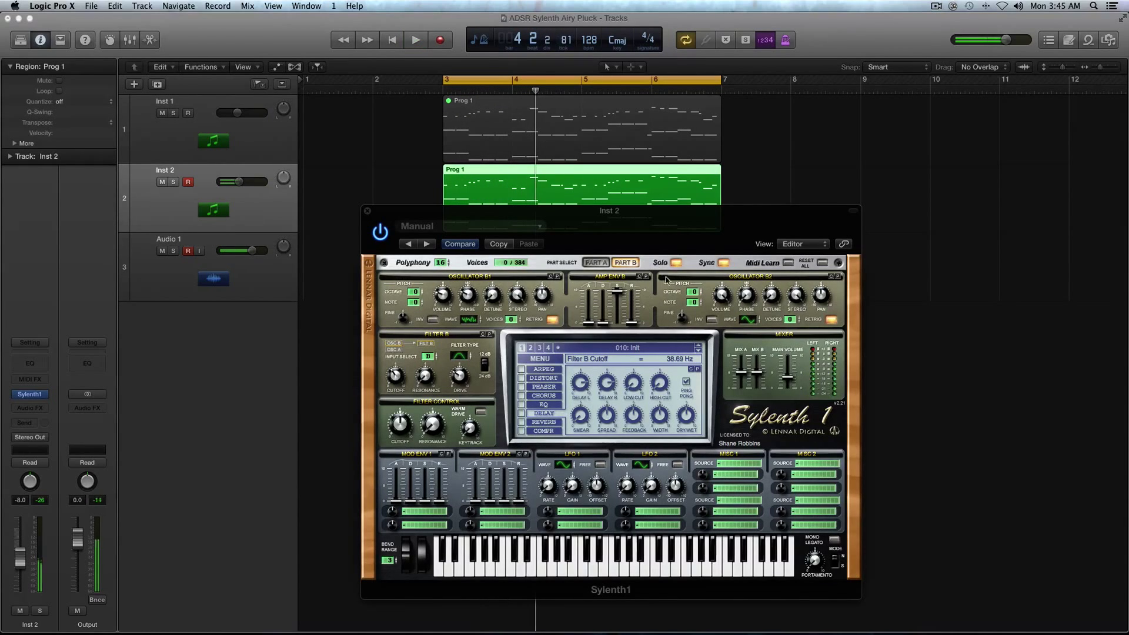
# - Turn off solo and play the loop to hear parts A and B together
pyautogui.click(678, 263)
pyautogui.press('space')
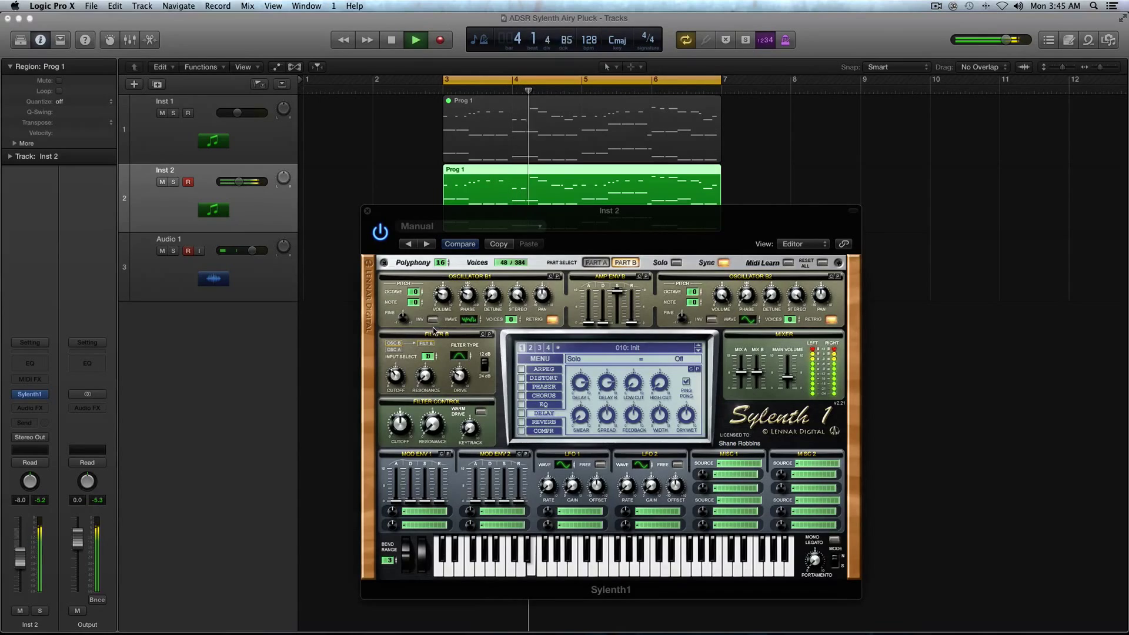
pyautogui.press('space')
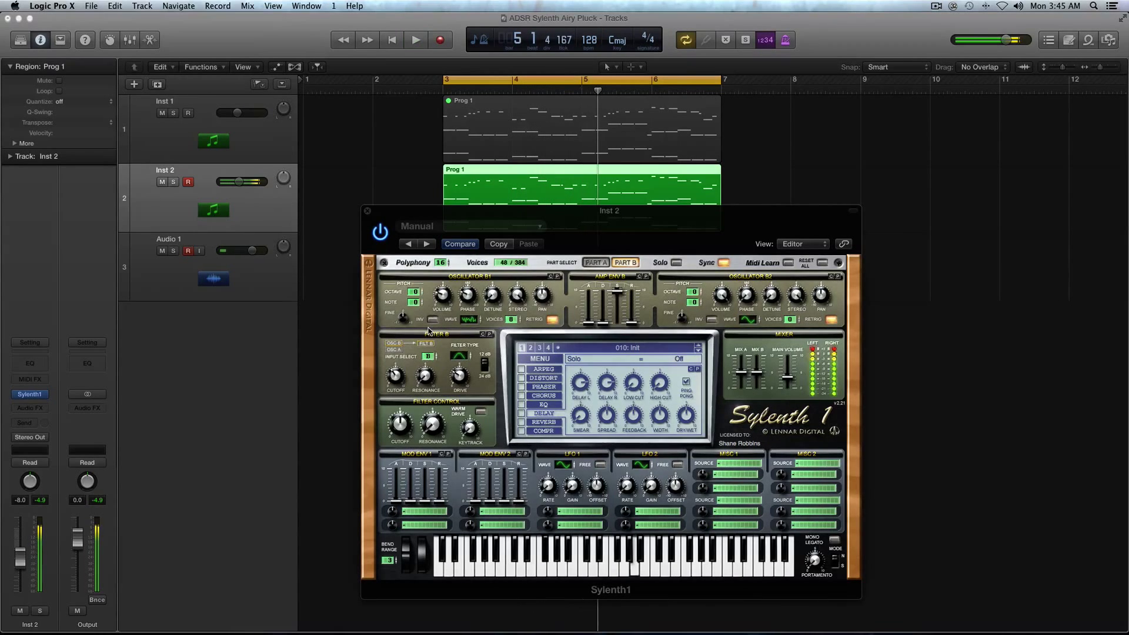
# - Switch to part A, set the Filter Control cutoff to about 22.96 Hz, and audition the loop
pyautogui.click(595, 263)
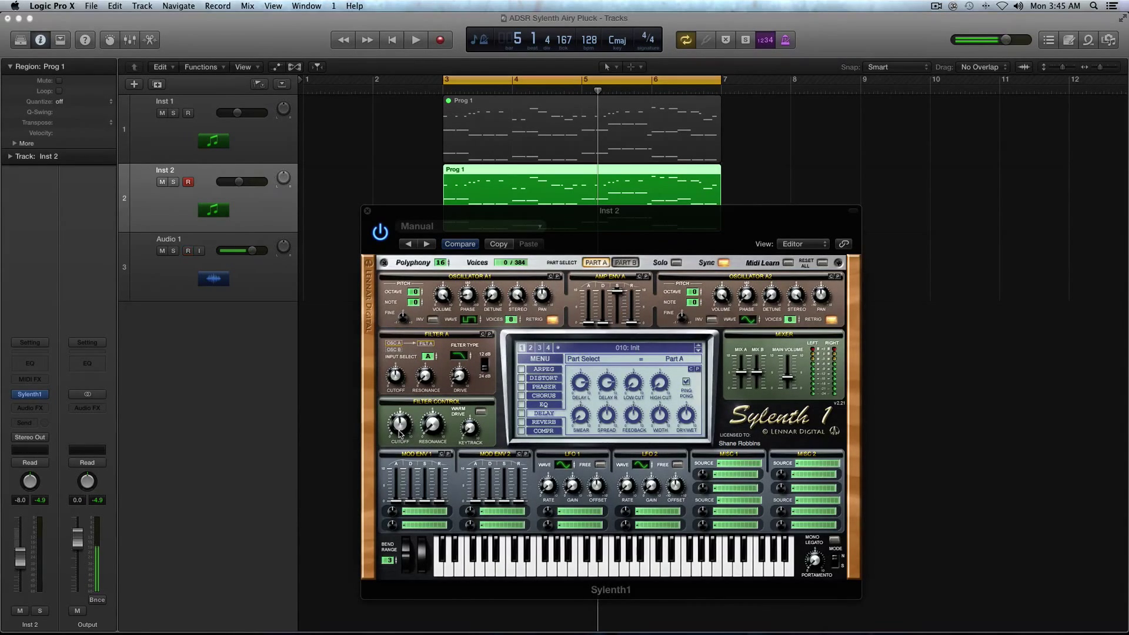
pyautogui.moveTo(398, 454); pyautogui.dragTo(398, 442)
pyautogui.press('space')
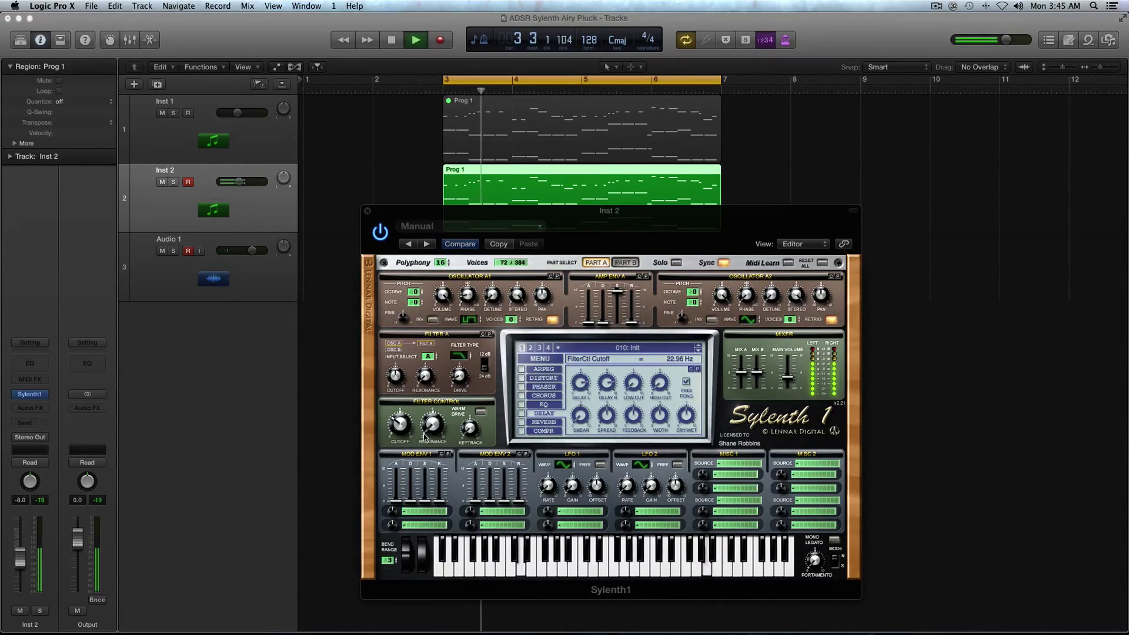
pyautogui.press('space')
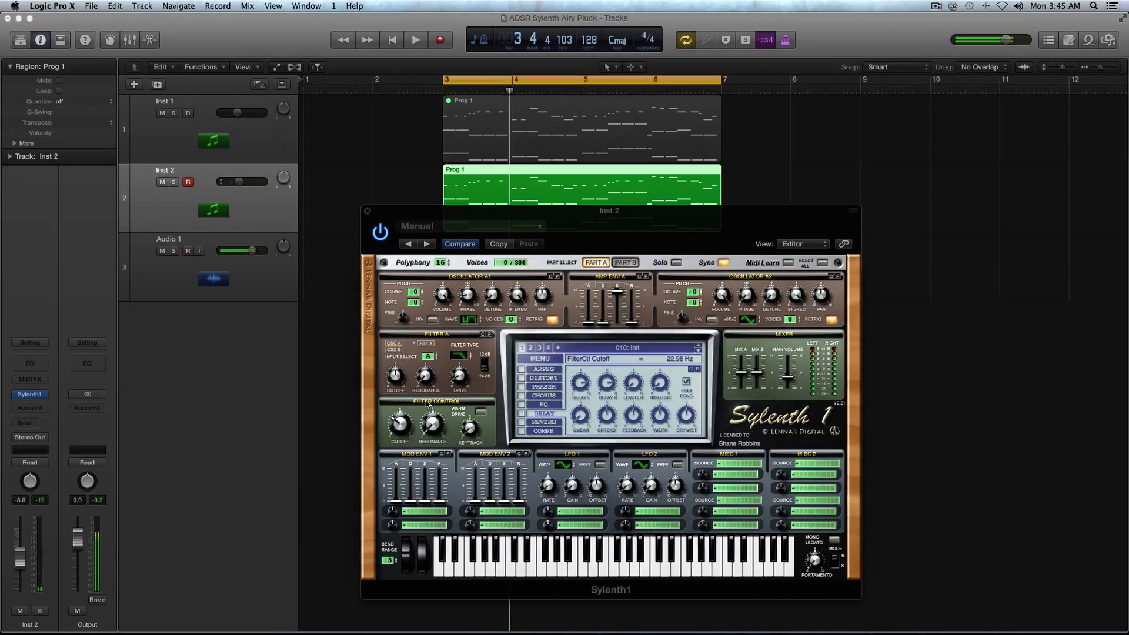
pyautogui.click(421, 515)
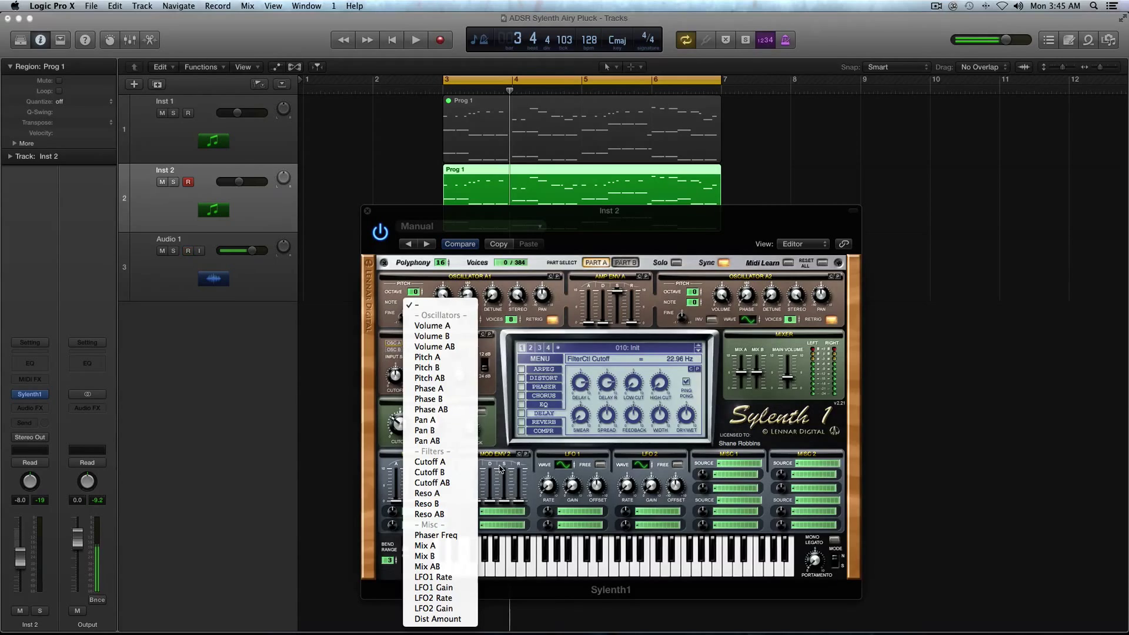
pyautogui.click(417, 461)
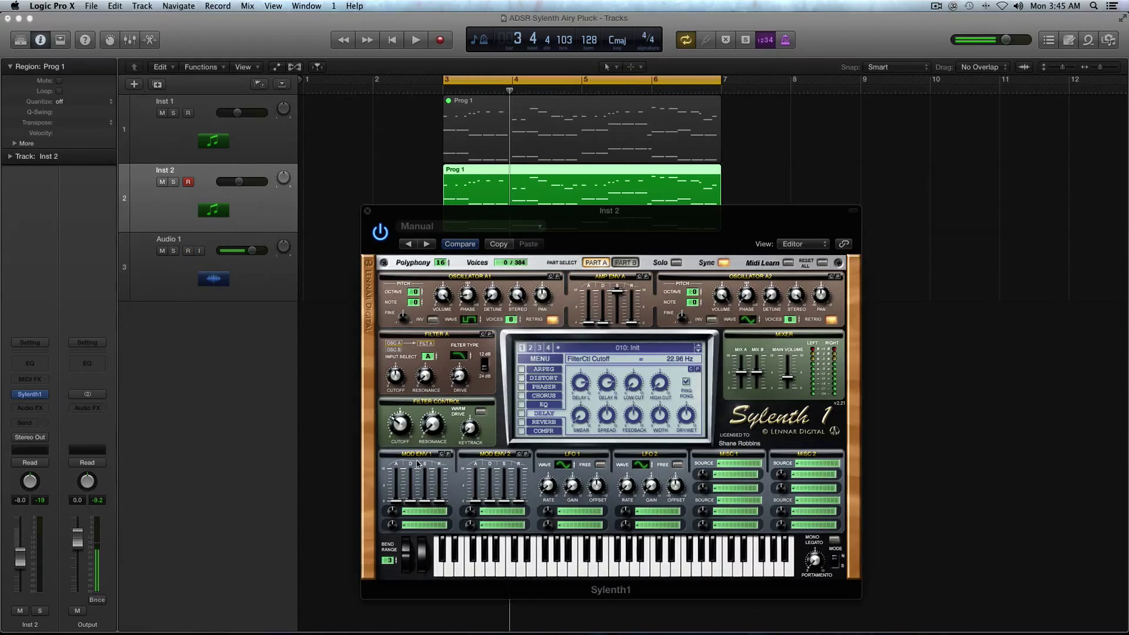
pyautogui.click(417, 514)
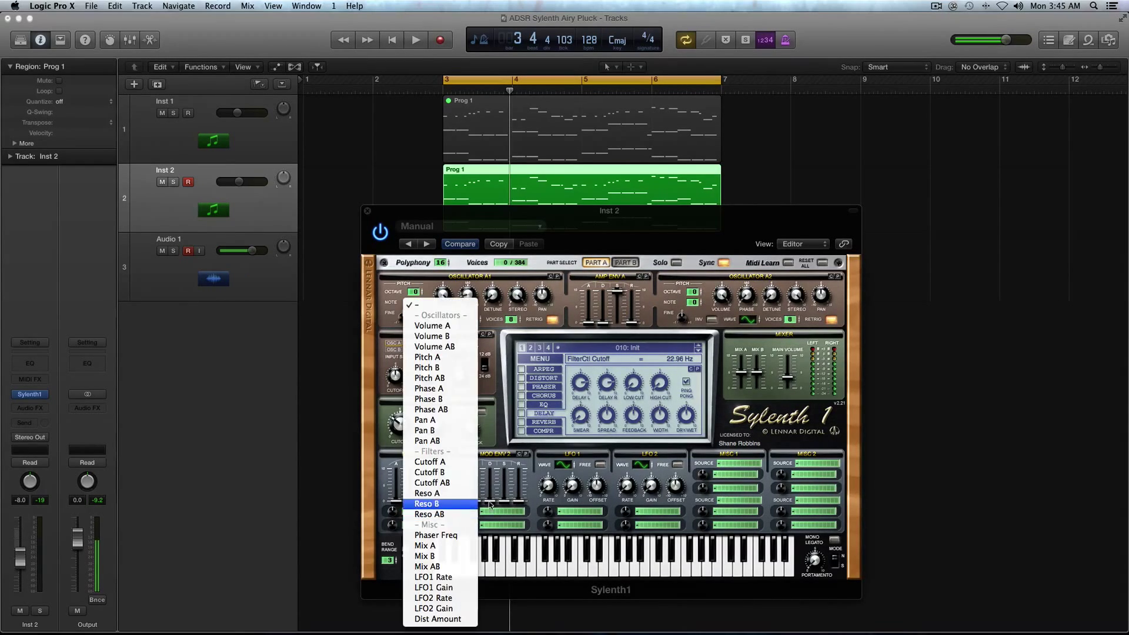
pyautogui.click(471, 484)
# - Sweep the Filter Control cutoff up and back down to about 22.96 Hz while listening to the loop
pyautogui.moveTo(401, 425); pyautogui.dragTo(400, 361)
pyautogui.press('space')
pyautogui.moveTo(404, 419); pyautogui.dragTo(405, 489)
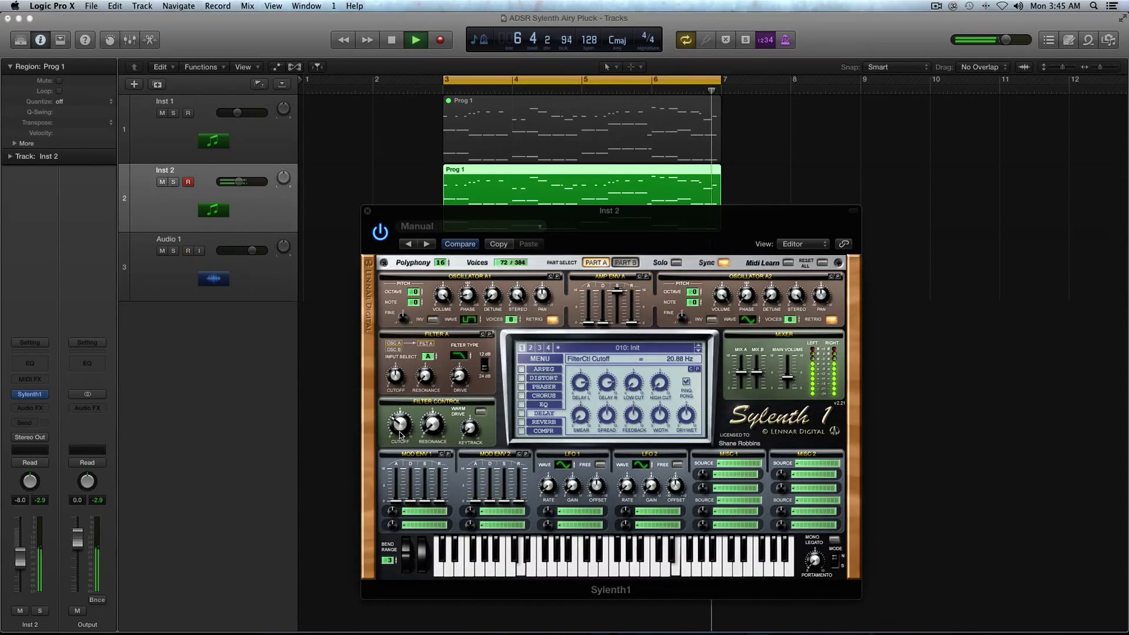
pyautogui.press('space')
pyautogui.moveTo(400, 432); pyautogui.dragTo(400, 431)
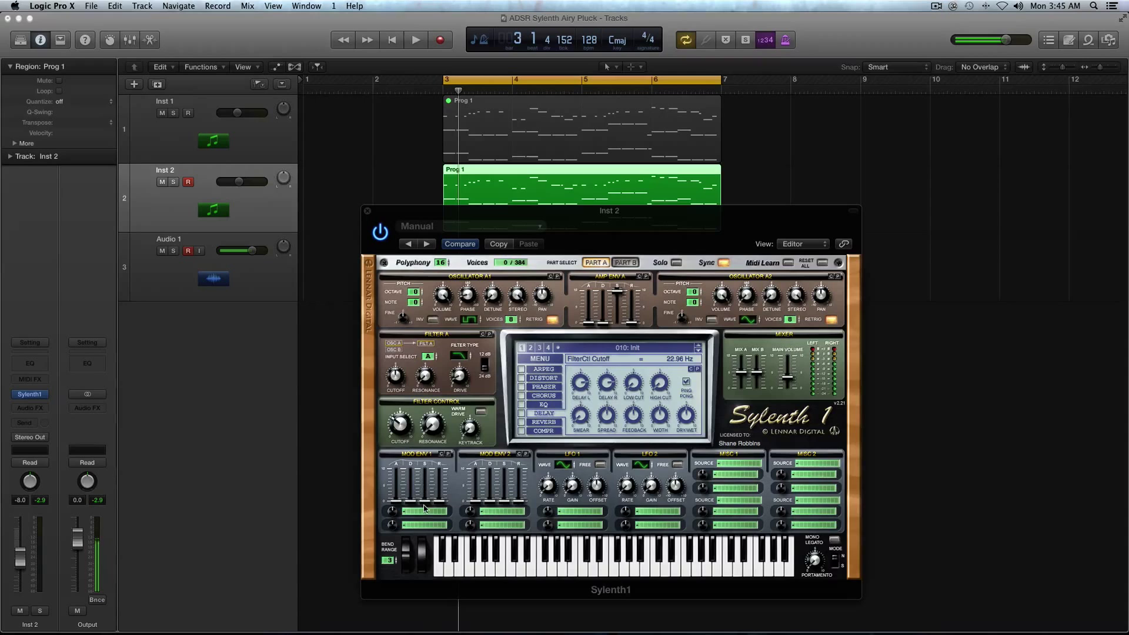
# - Assign Mod Env 1's first destination to Cutoff AB
pyautogui.click(427, 511)
pyautogui.click(427, 514)
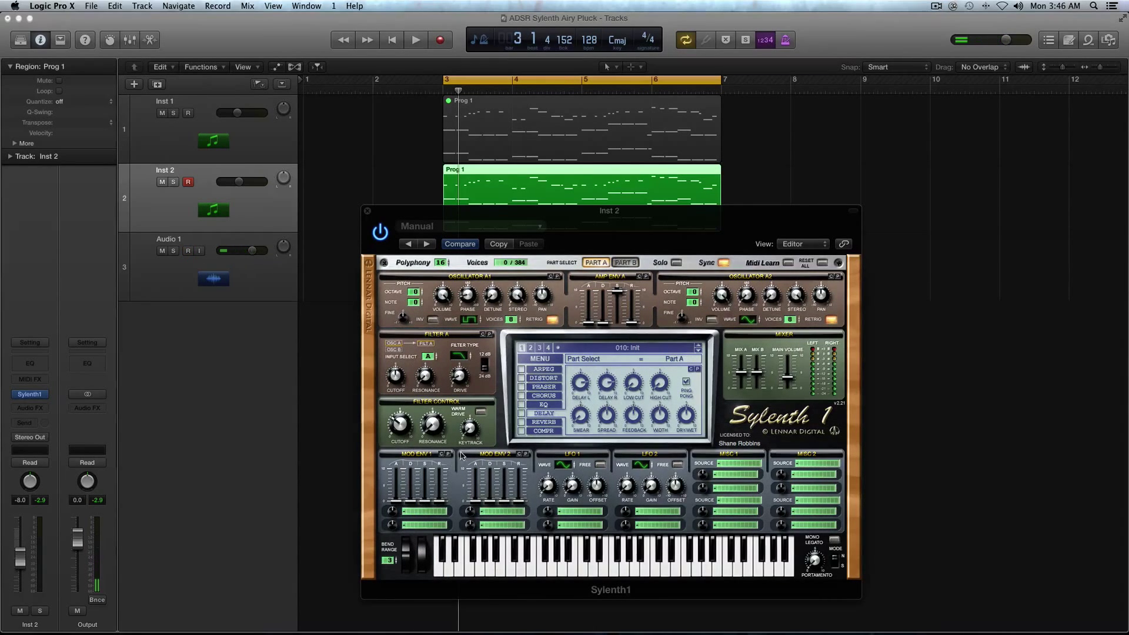
pyautogui.click(411, 512)
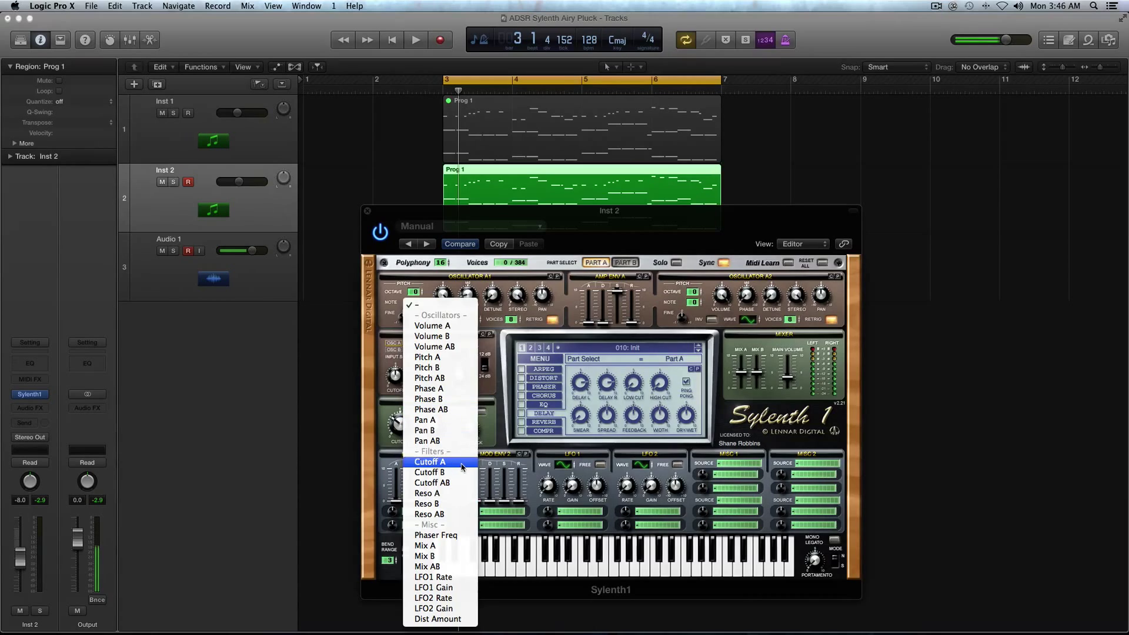
pyautogui.click(460, 482)
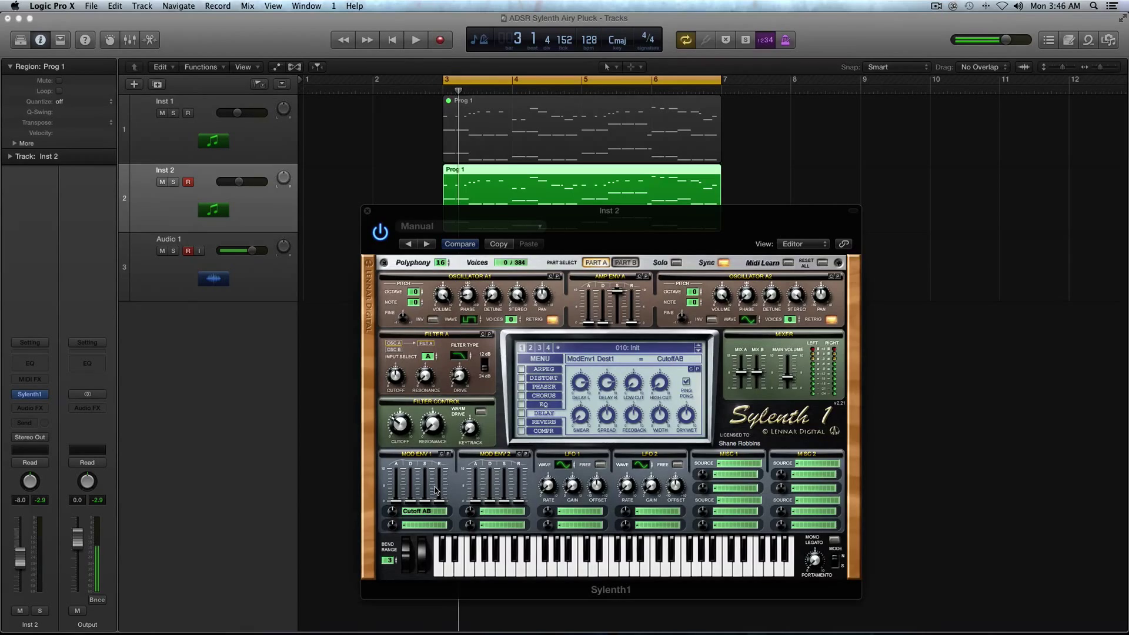
# - Raise Mod Env 1's Cutoff AB modulation amount and set the envelope's decay to about 3.28
pyautogui.click(403, 429)
pyautogui.moveTo(391, 508); pyautogui.dragTo(388, 491)
pyautogui.scroll(2, 393, 515)
pyautogui.moveTo(409, 502); pyautogui.dragTo(409, 475)
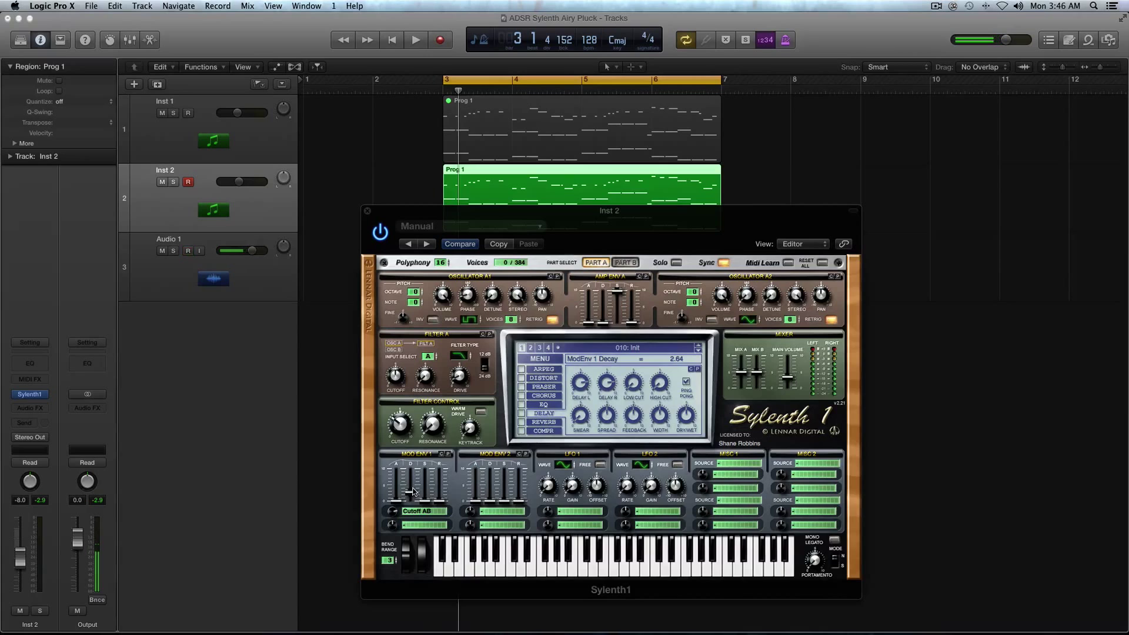
pyautogui.moveTo(414, 487); pyautogui.dragTo(414, 489)
# - Lower the mixer's main volume to about 2.41 while playing the loop
pyautogui.press('space')
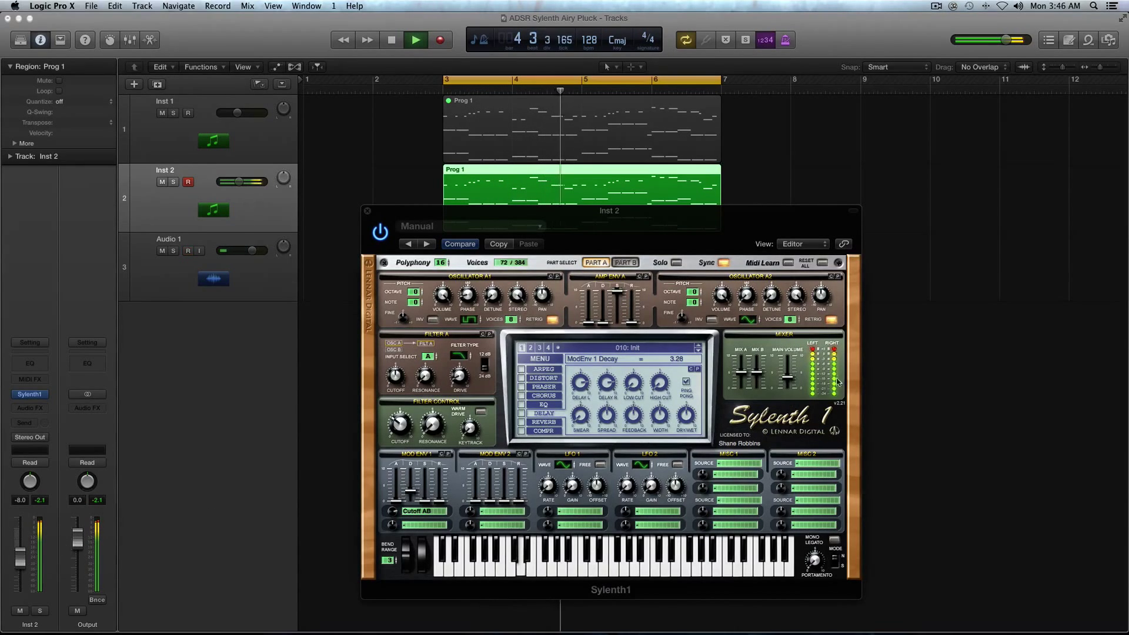
pyautogui.moveTo(788, 380); pyautogui.dragTo(789, 389)
pyautogui.press('space')
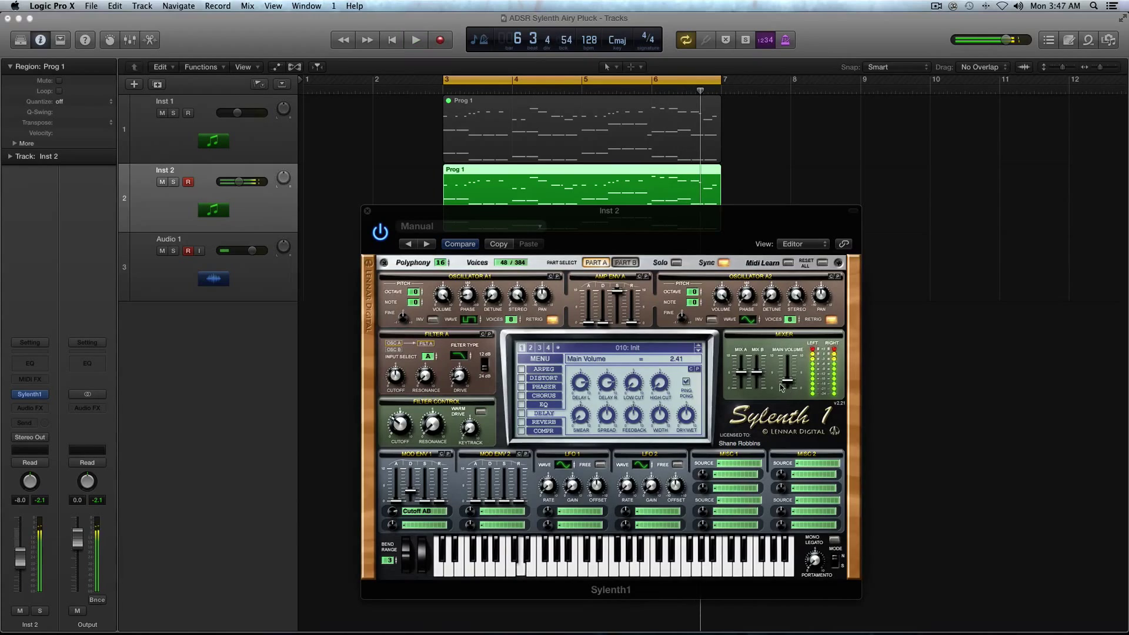
pyautogui.press('space')
pyautogui.press('space')
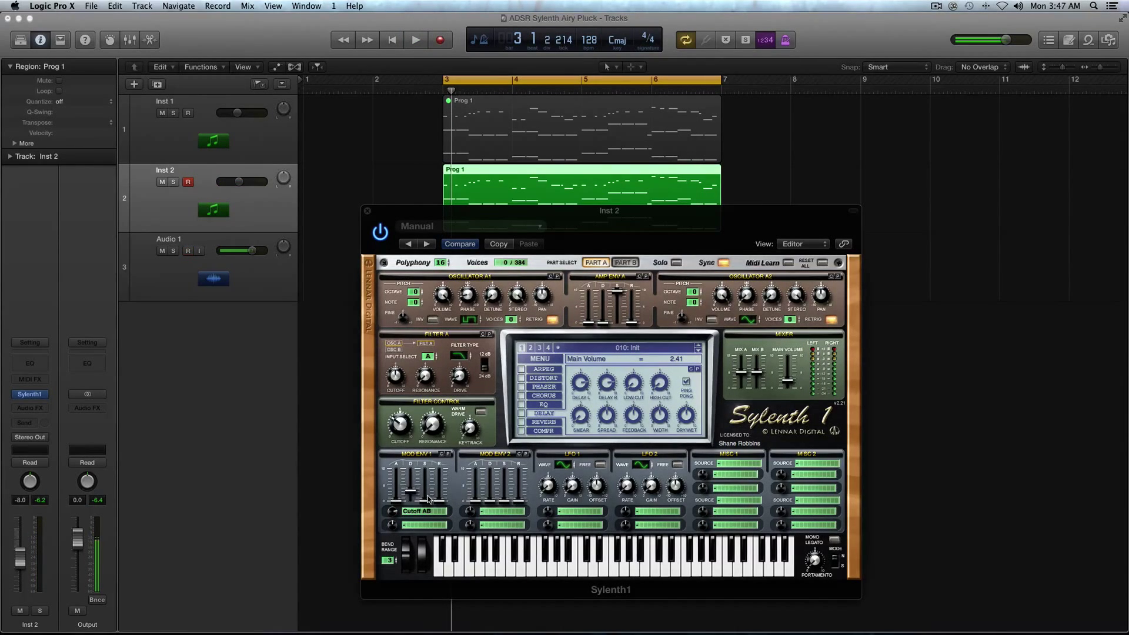
# - Raise Mod Env 1's sustain slightly and set its release to 0.80, auditioning with the Filter Control cutoff at about 19 Hz
pyautogui.moveTo(425, 504); pyautogui.dragTo(426, 493)
pyautogui.moveTo(439, 499); pyautogui.dragTo(439, 496)
pyautogui.press('space')
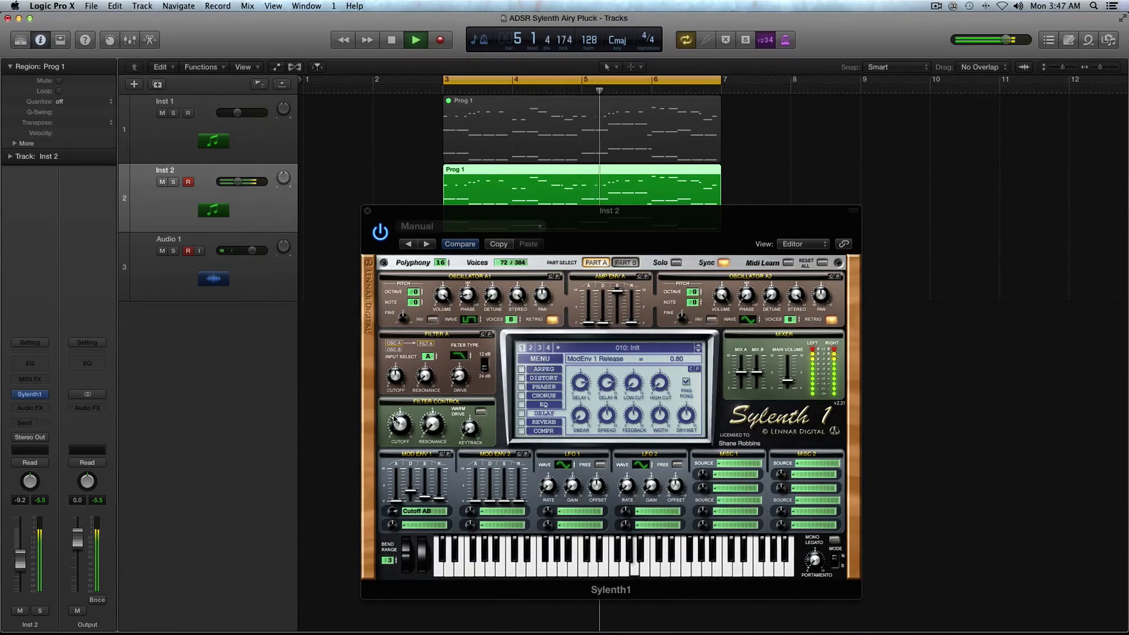
pyautogui.press('space')
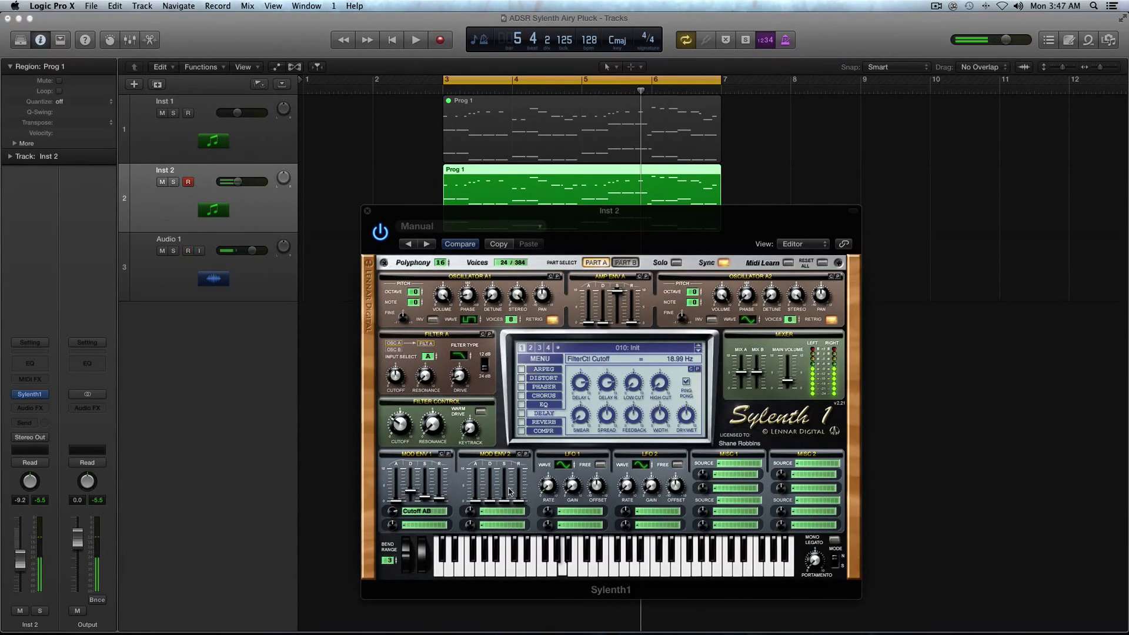
pyautogui.press('Return')
# - Route Mod Env 2 to Pitch AB, adjust the modulation amount, and audition with a decay of 0.40
pyautogui.click(498, 510)
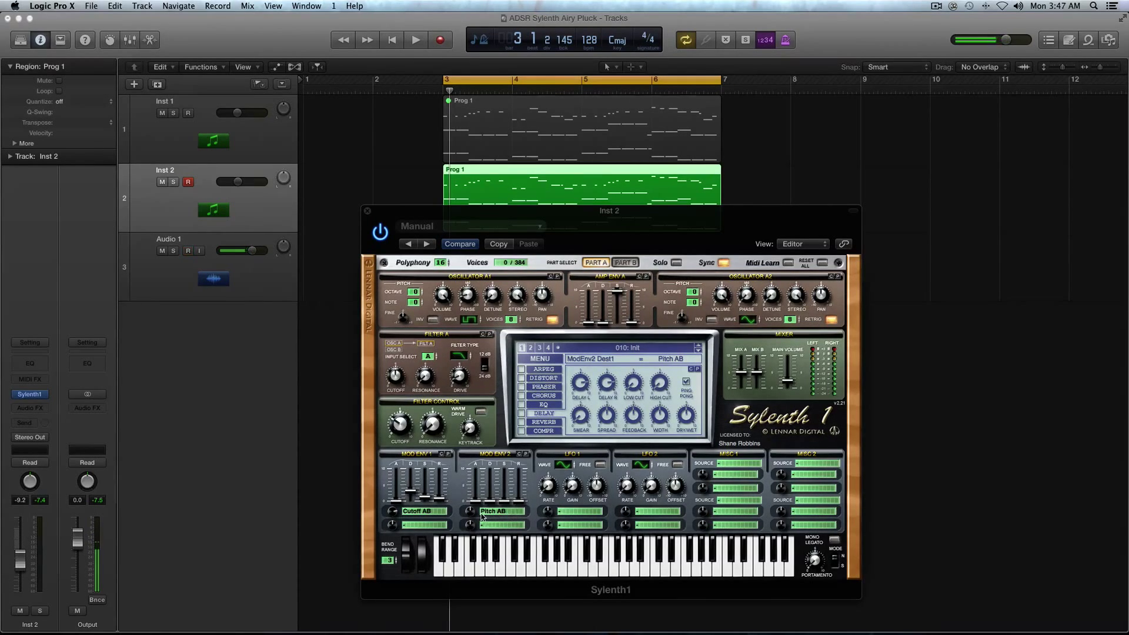
pyautogui.moveTo(473, 518); pyautogui.dragTo(473, 518)
pyautogui.moveTo(471, 516); pyautogui.dragTo(473, 421)
pyautogui.click(494, 499)
pyautogui.press('space')
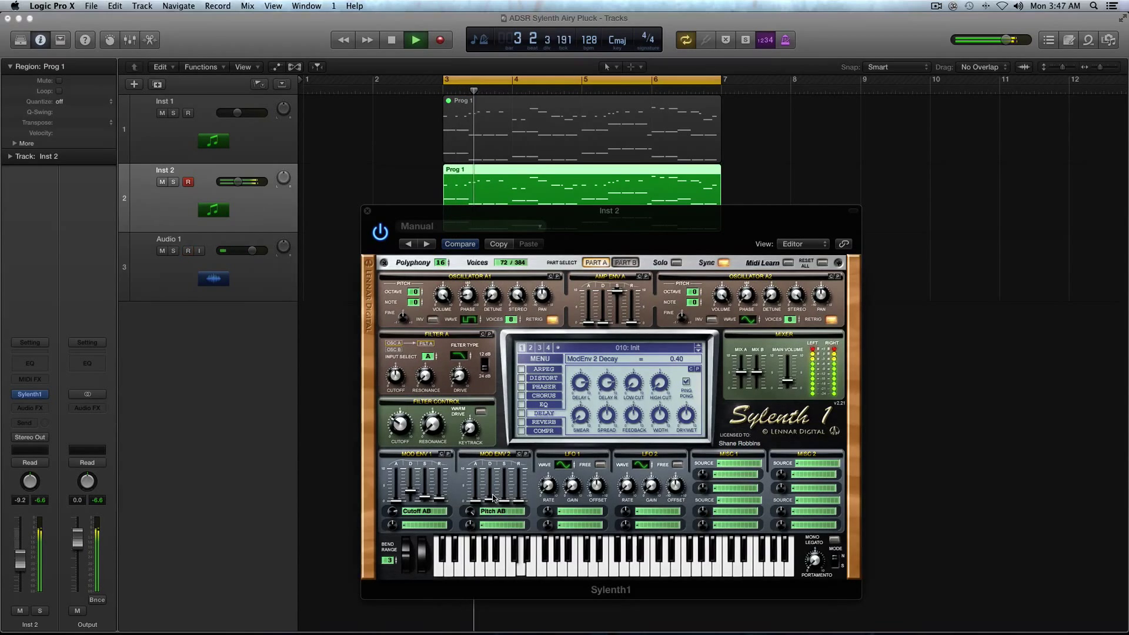
pyautogui.press('space')
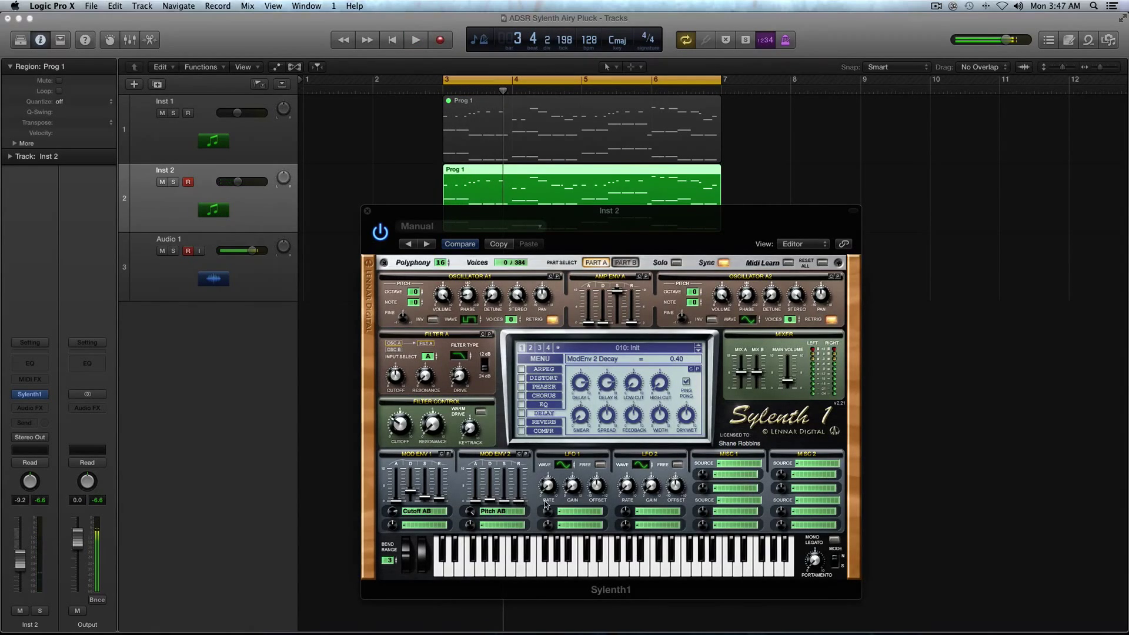
# - Route LFO 1 to Phase AB at a rate of 1/16 and audition the loop
pyautogui.click(565, 524)
pyautogui.click(581, 408)
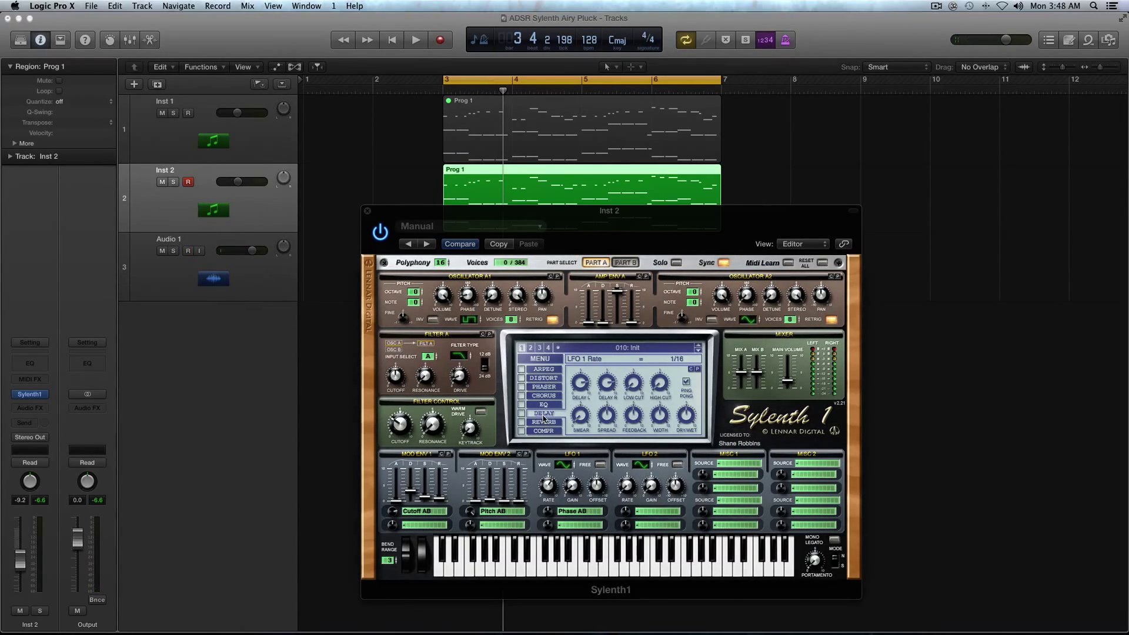
pyautogui.click(570, 483)
pyautogui.press('space')
pyautogui.press('space')
# - Set LFO 1's Phase AB modulation amount to about 1.52 while replaying the start of the loop
pyautogui.click(547, 516)
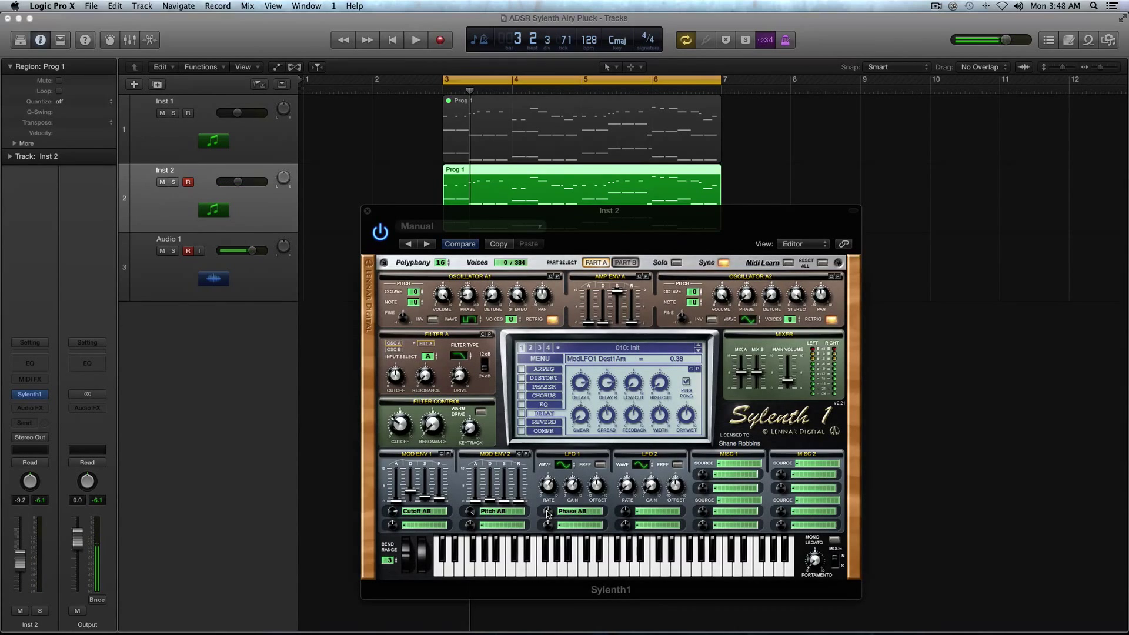
pyautogui.press('space')
pyautogui.press('space')
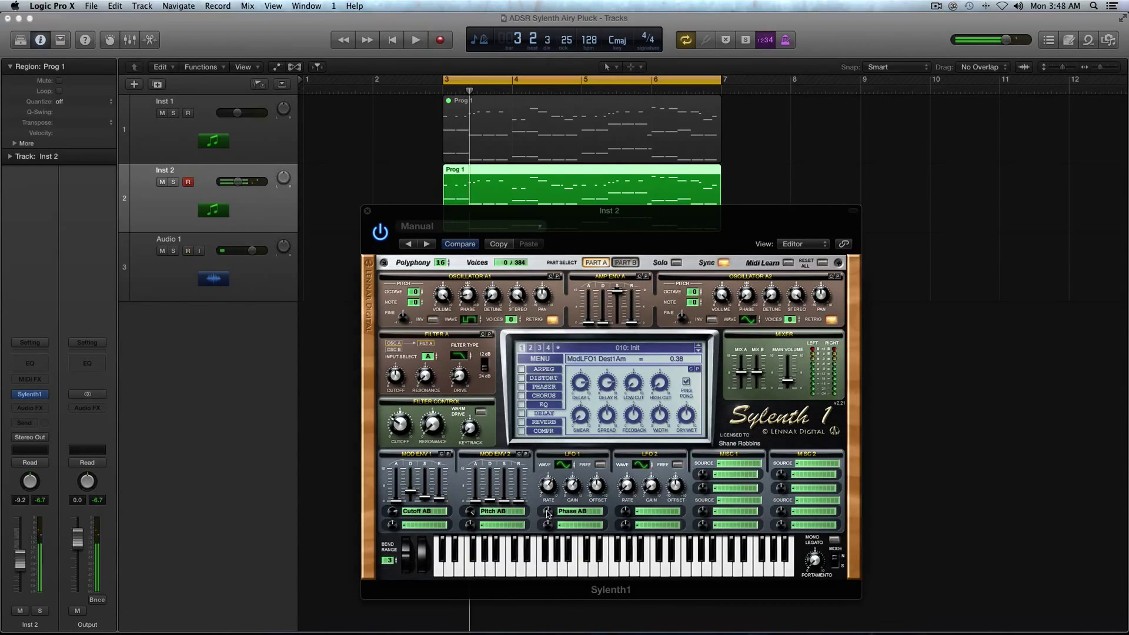
pyautogui.press('space')
pyautogui.press('space')
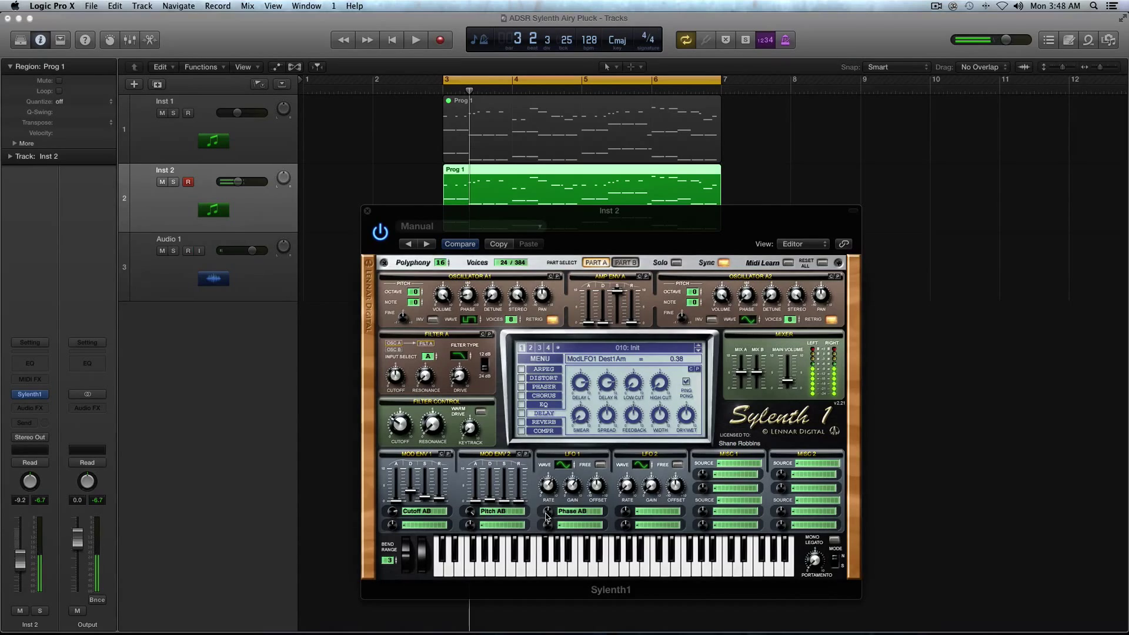
pyautogui.moveTo(546, 516)
pyautogui.mouseDown()
pyautogui.moveTo(547, 482)
pyautogui.moveTo(547, 510)
pyautogui.mouseUp()
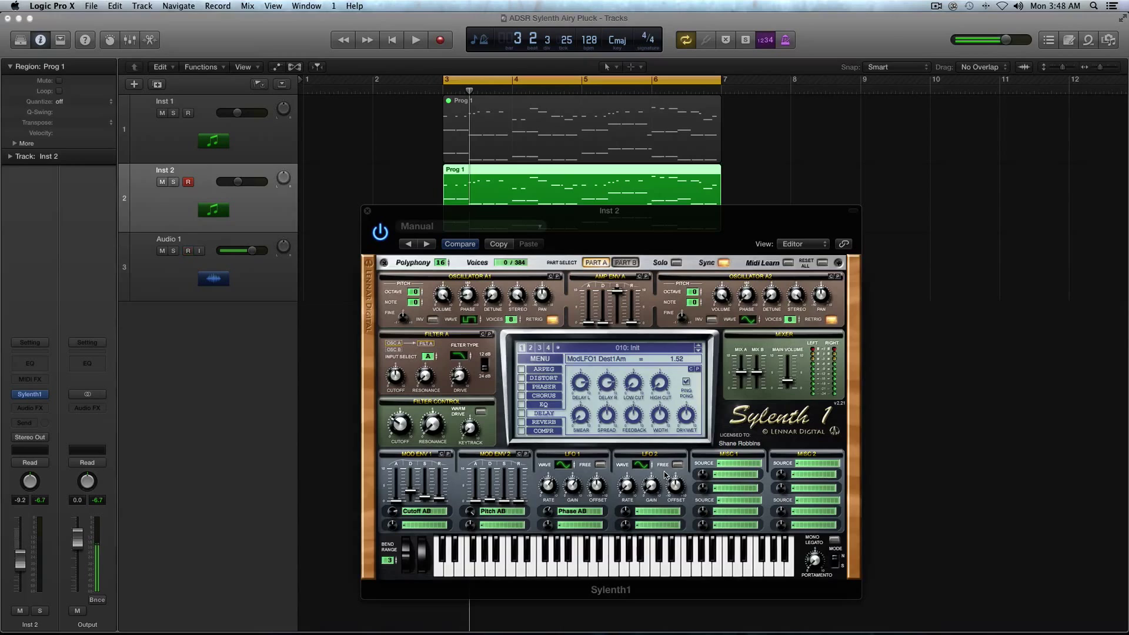
# - Set the first Misc 1 source to ModWheel and route it to LFO1 Gain and Cutoff AB
pyautogui.click(736, 466)
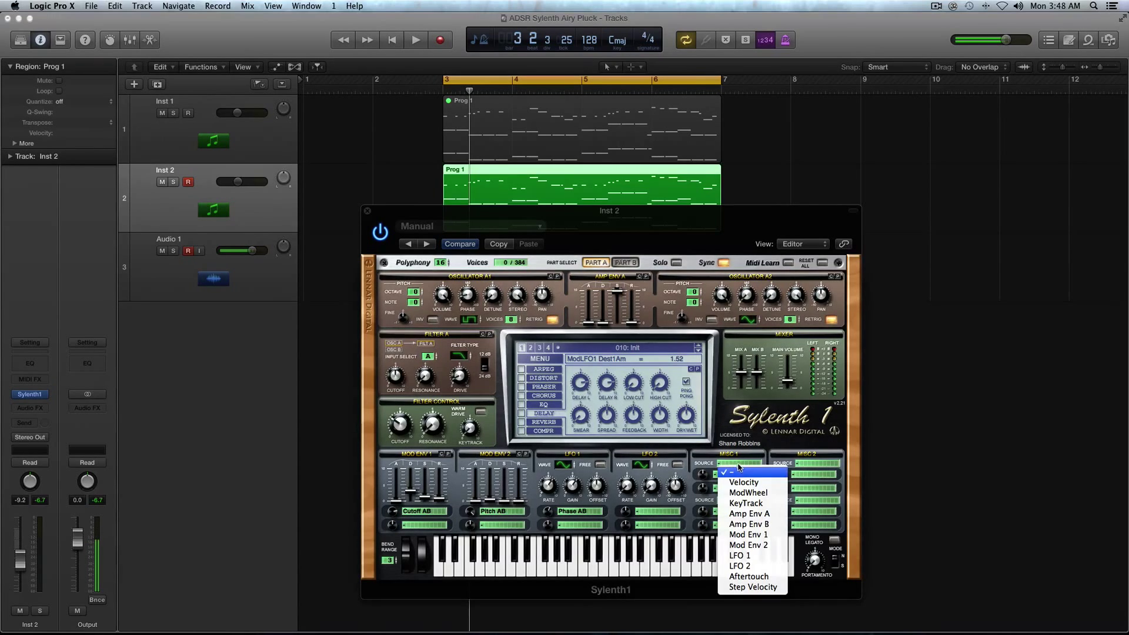
pyautogui.click(755, 493)
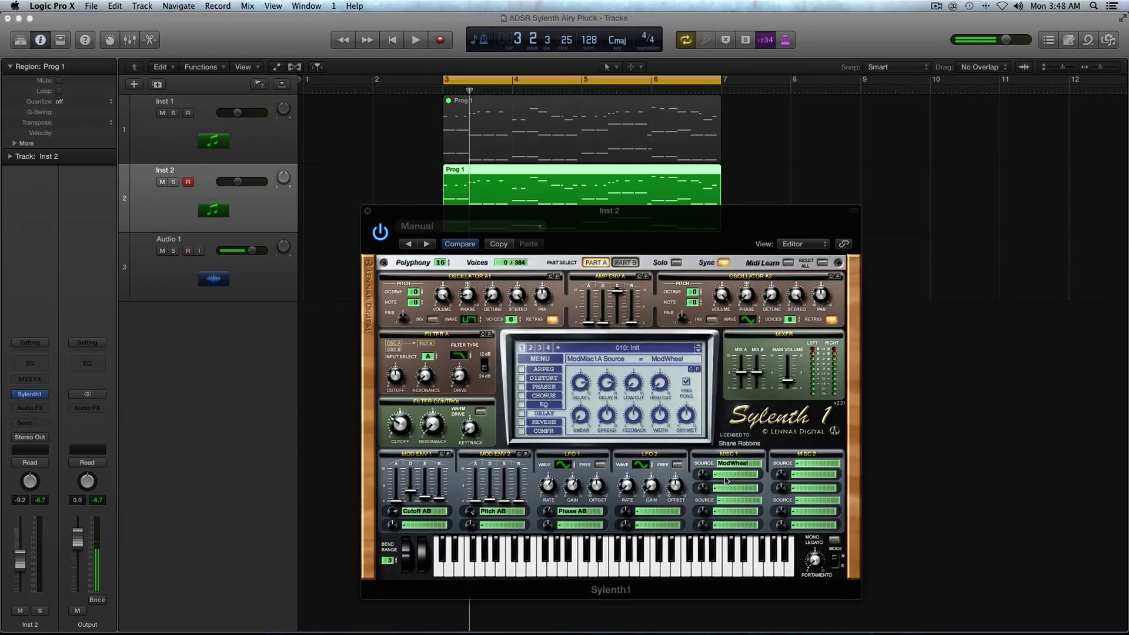
pyautogui.click(727, 476)
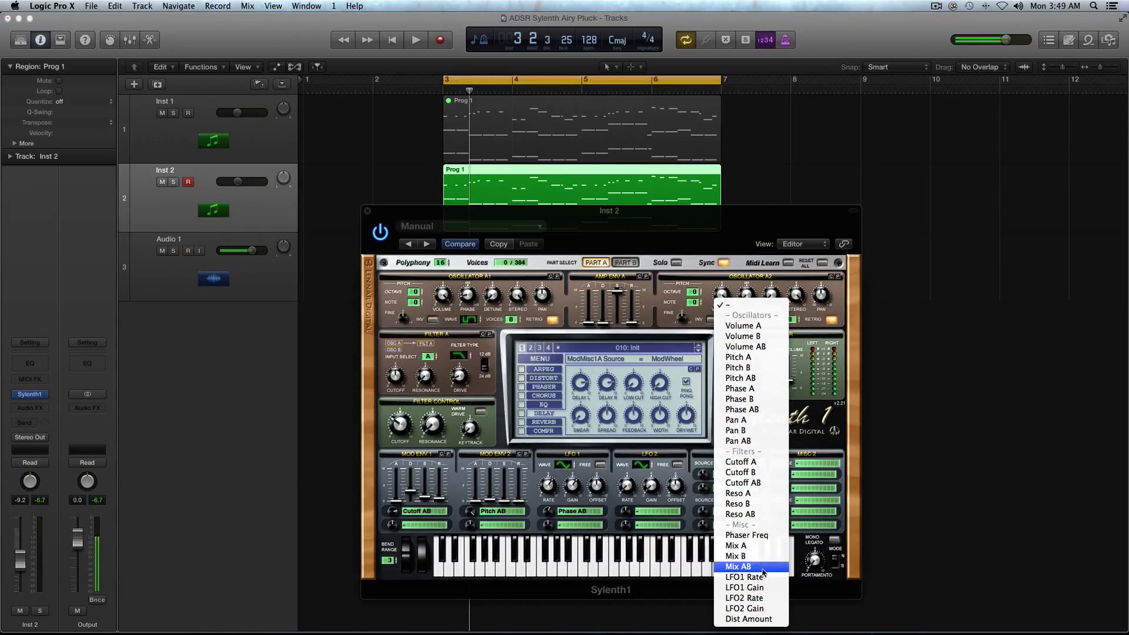
pyautogui.click(762, 587)
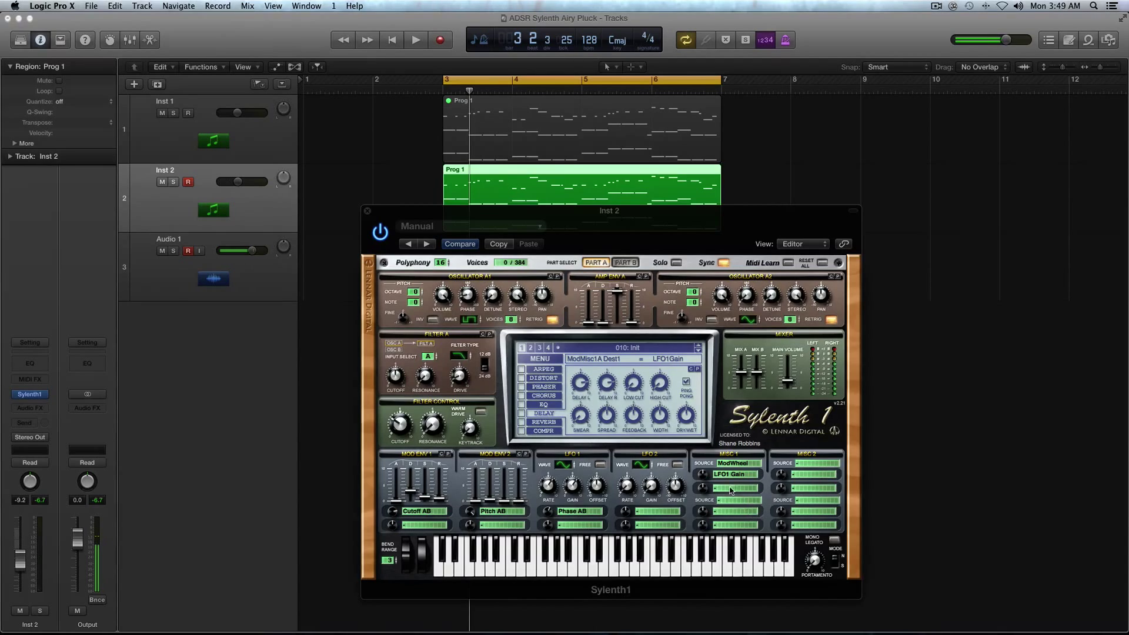
pyautogui.click(745, 510)
pyautogui.click(675, 461)
pyautogui.click(726, 492)
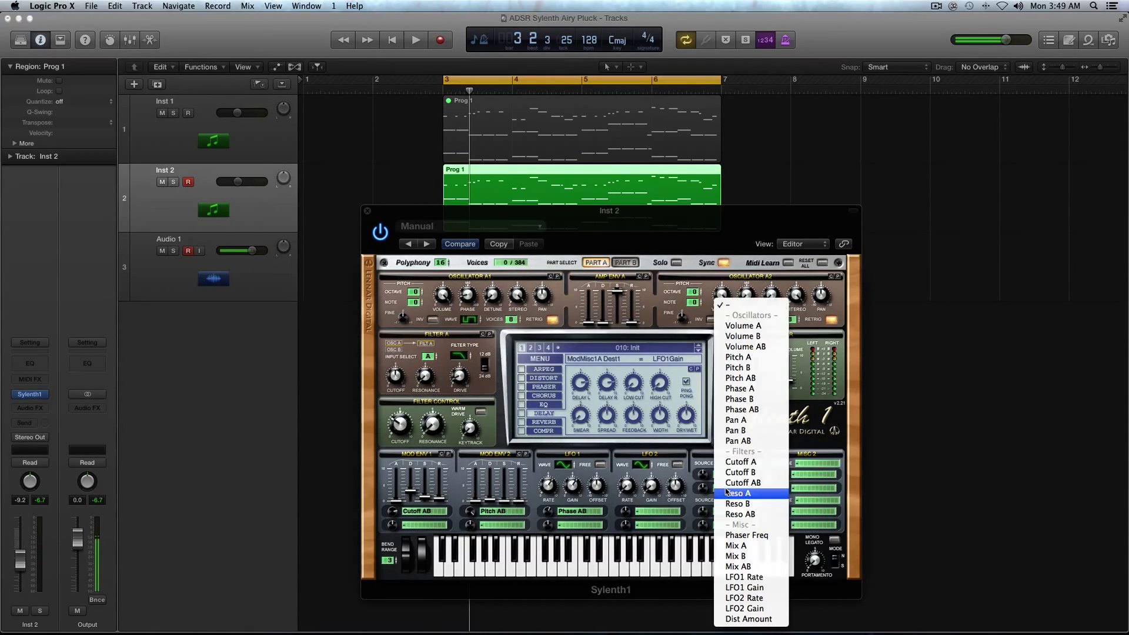
pyautogui.click(766, 483)
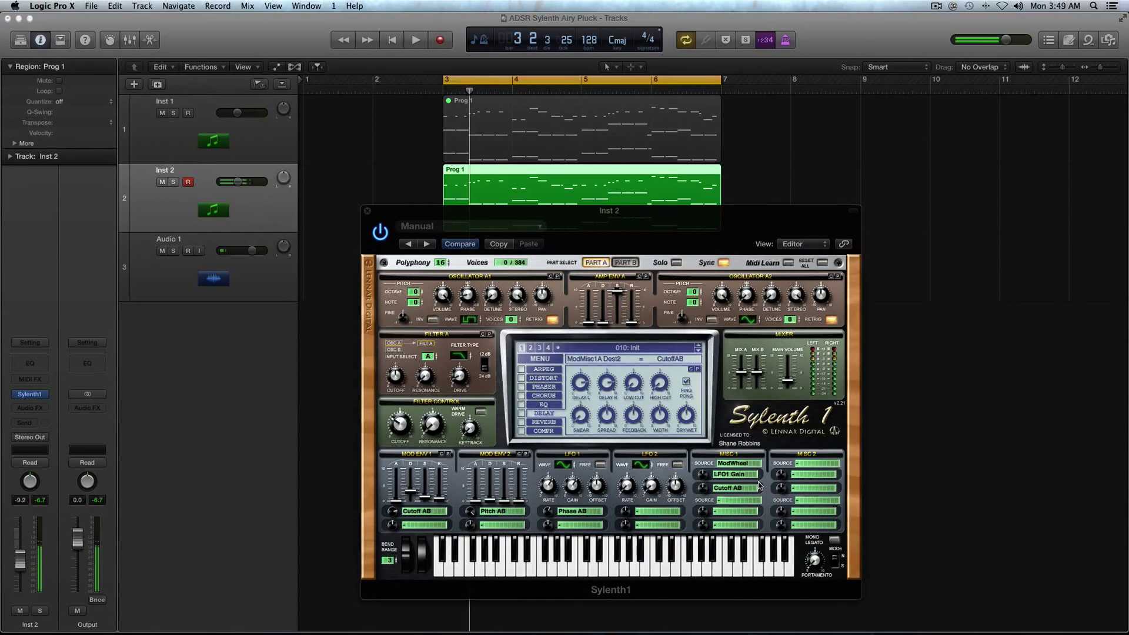
# - Set the mod wheel's Cutoff AB modulation amount to about 8.95 and audition the loop
pyautogui.moveTo(704, 487)
pyautogui.mouseDown()
pyautogui.moveTo(704, 462)
pyautogui.moveTo(705, 500)
pyautogui.mouseUp()
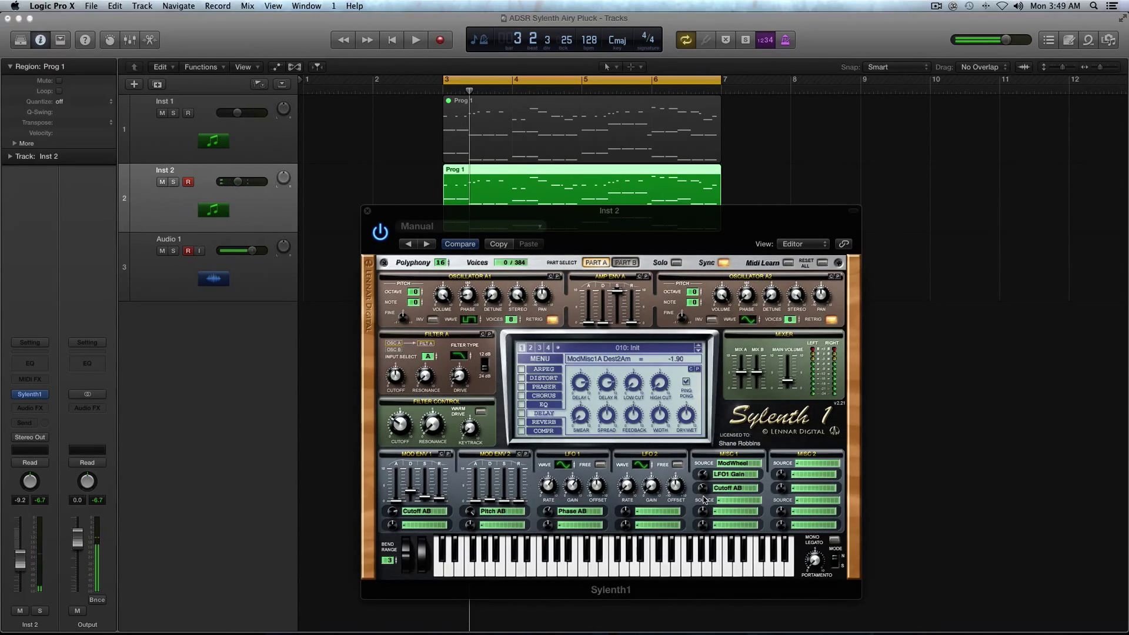
pyautogui.moveTo(703, 488); pyautogui.dragTo(699, 423)
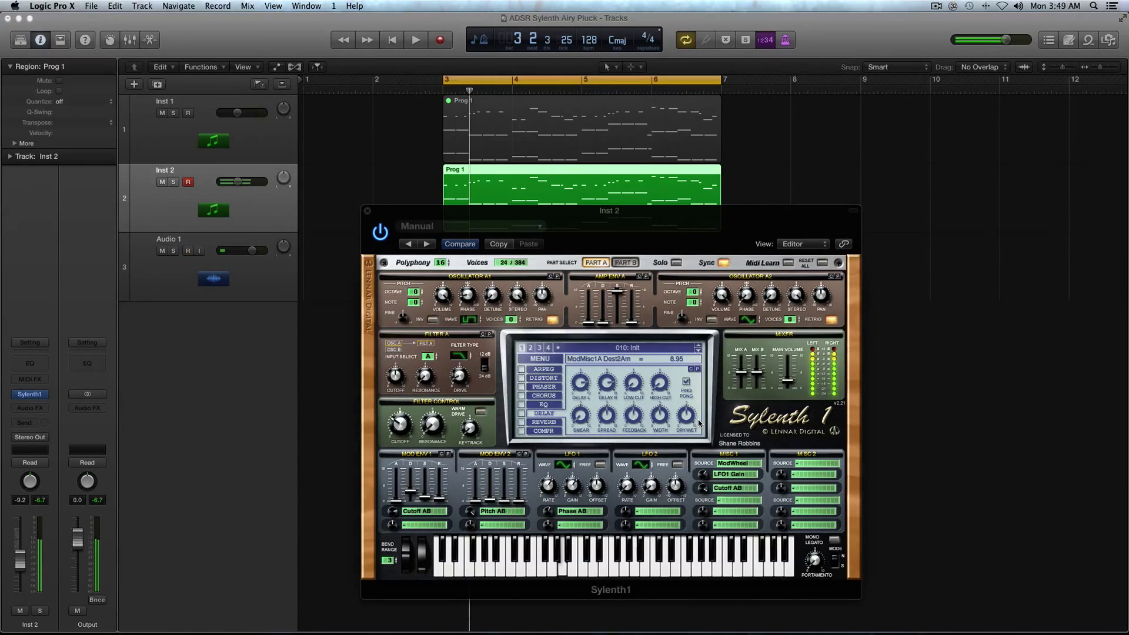
pyautogui.press('space')
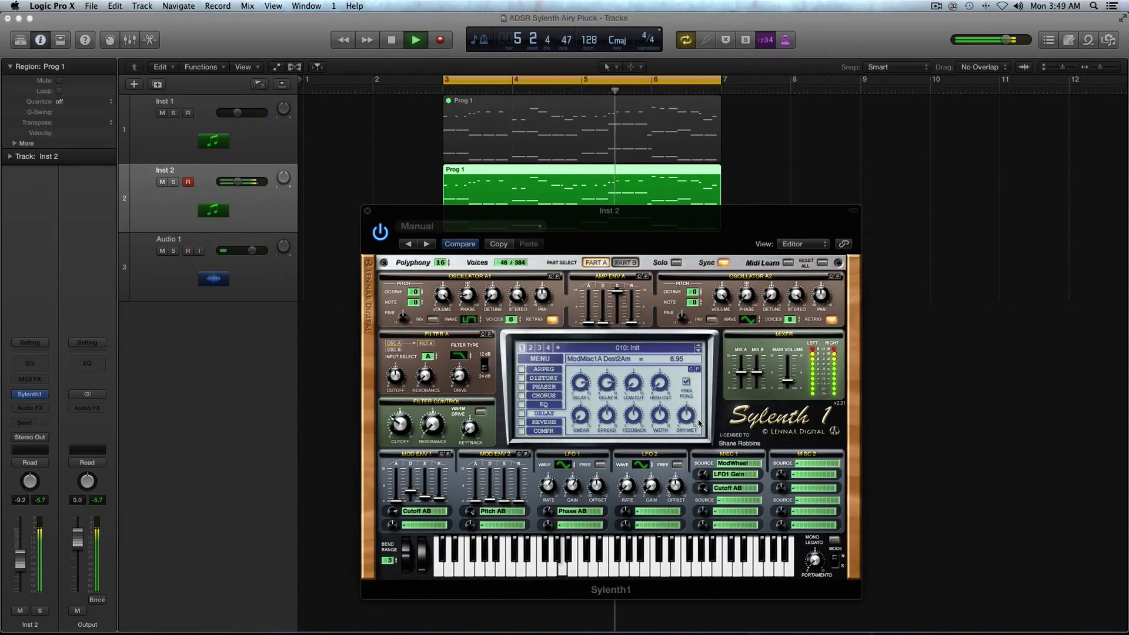
pyautogui.press('space')
pyautogui.press('Return')
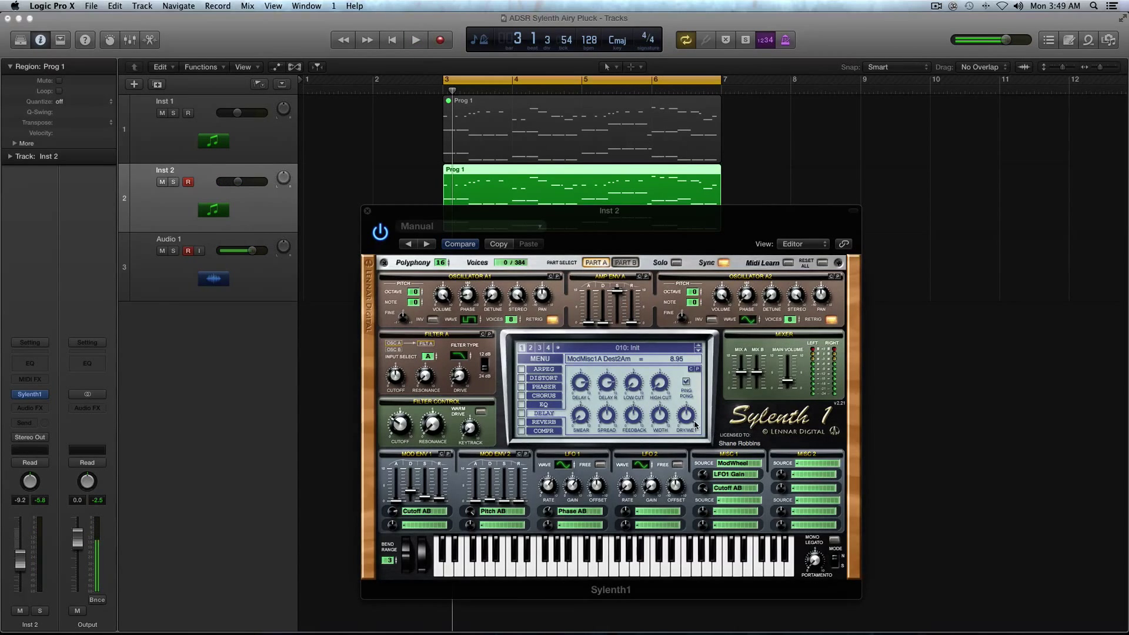
# - Enable the EQ, delay and reverb effects
pyautogui.click(521, 404)
pyautogui.click(521, 413)
pyautogui.click(521, 422)
# - Lower the EQ's treble frequency to about 708 Hz while auditioning the loop
pyautogui.click(545, 406)
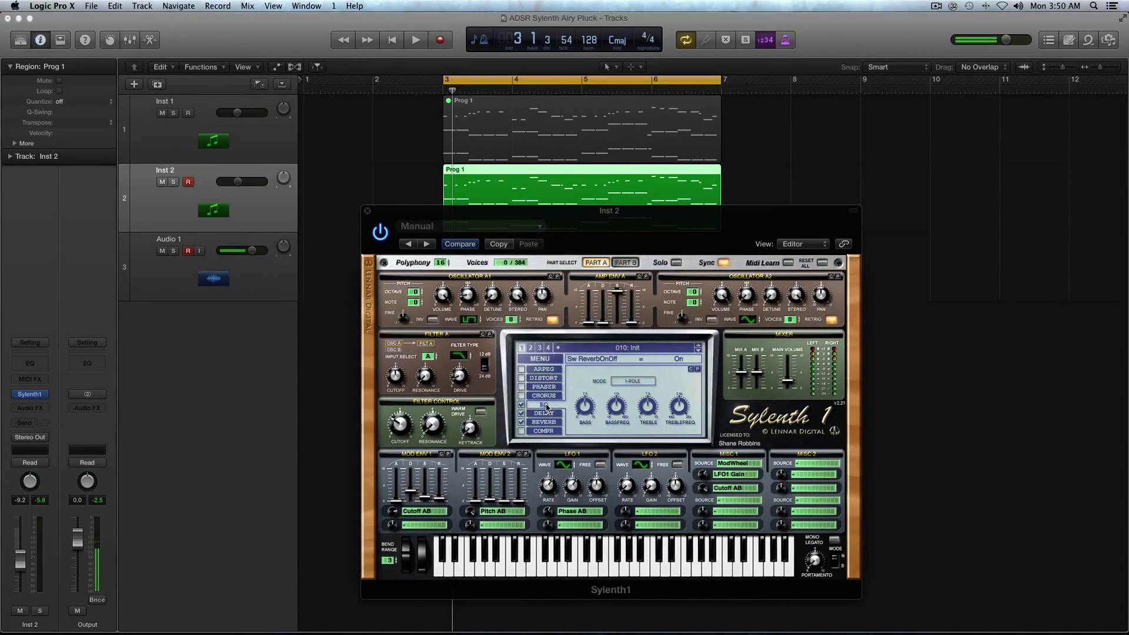
pyautogui.moveTo(679, 412); pyautogui.dragTo(679, 447)
pyautogui.press('space')
pyautogui.press('space')
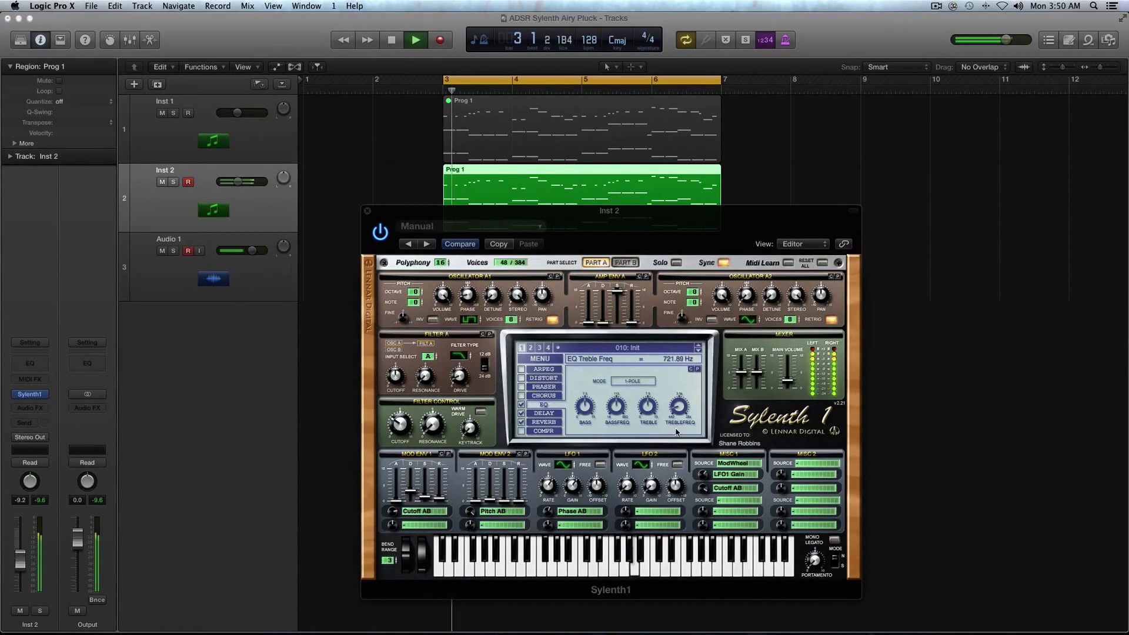
pyautogui.scroll(-1, 679, 414)
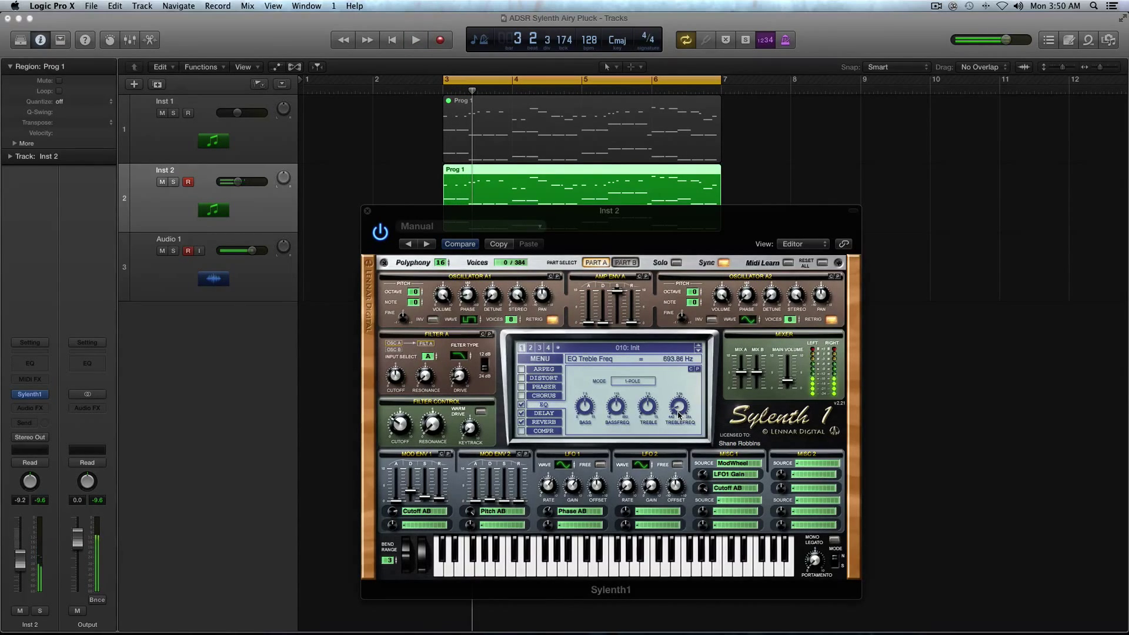
pyautogui.scroll(1, 678, 414)
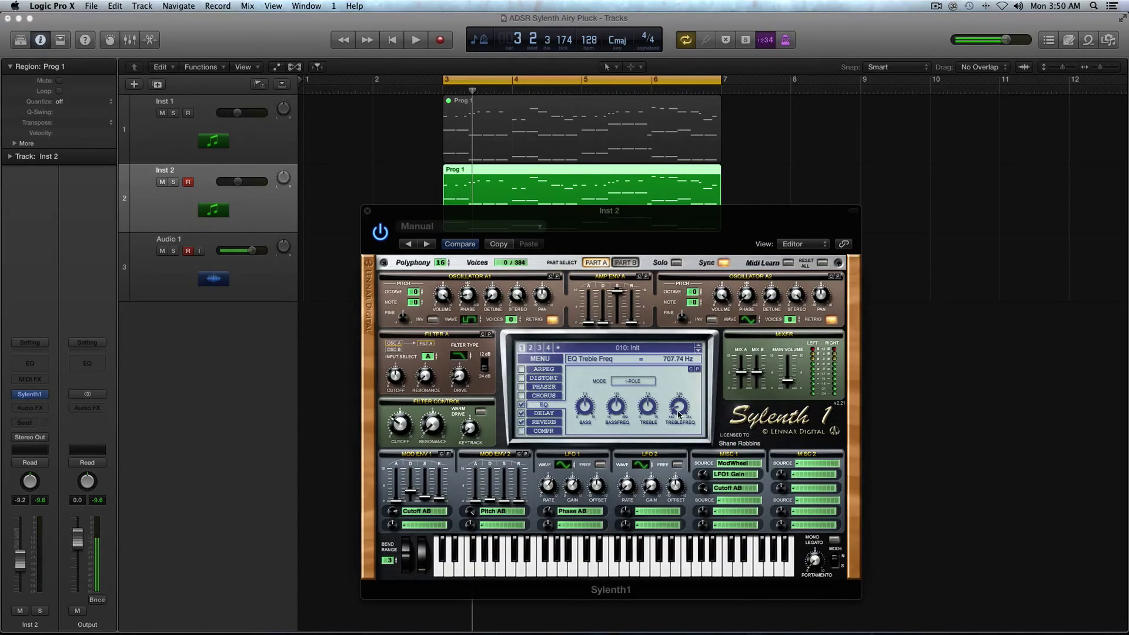
# - Boost the EQ treble to about 6.93 dB and the bass to about 9.36 dB, auditioning the loop
pyautogui.moveTo(647, 414)
pyautogui.press('space')
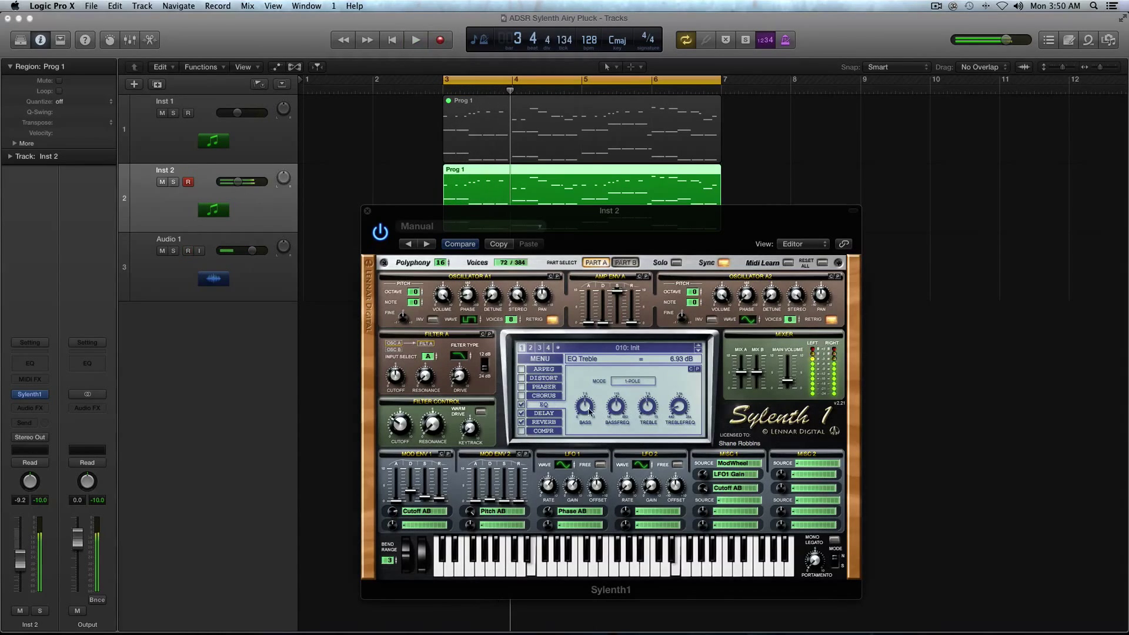
pyautogui.moveTo(588, 406)
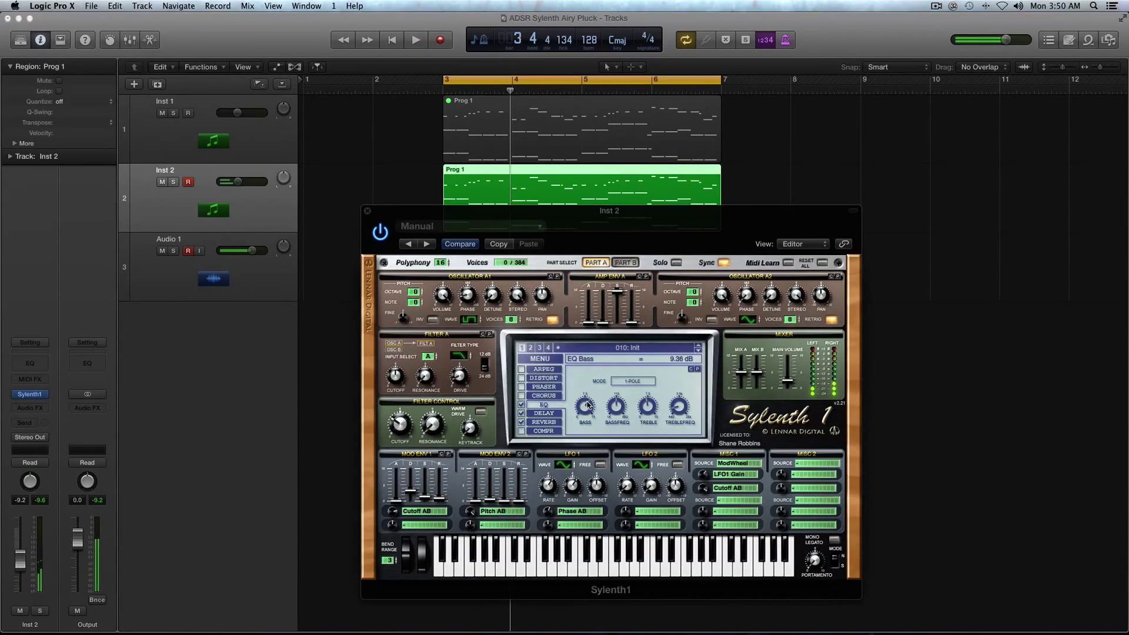
pyautogui.press('space')
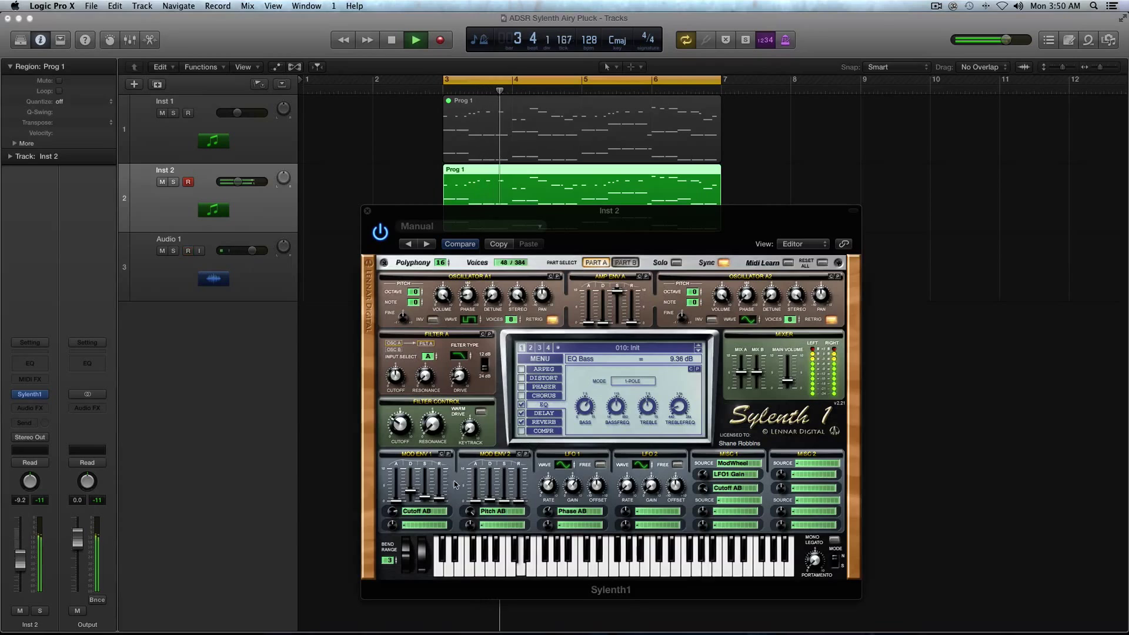
pyautogui.press('space')
# - Adjust the delay's left time, set its right time to 1/4, and audition the loop
pyautogui.click(538, 413)
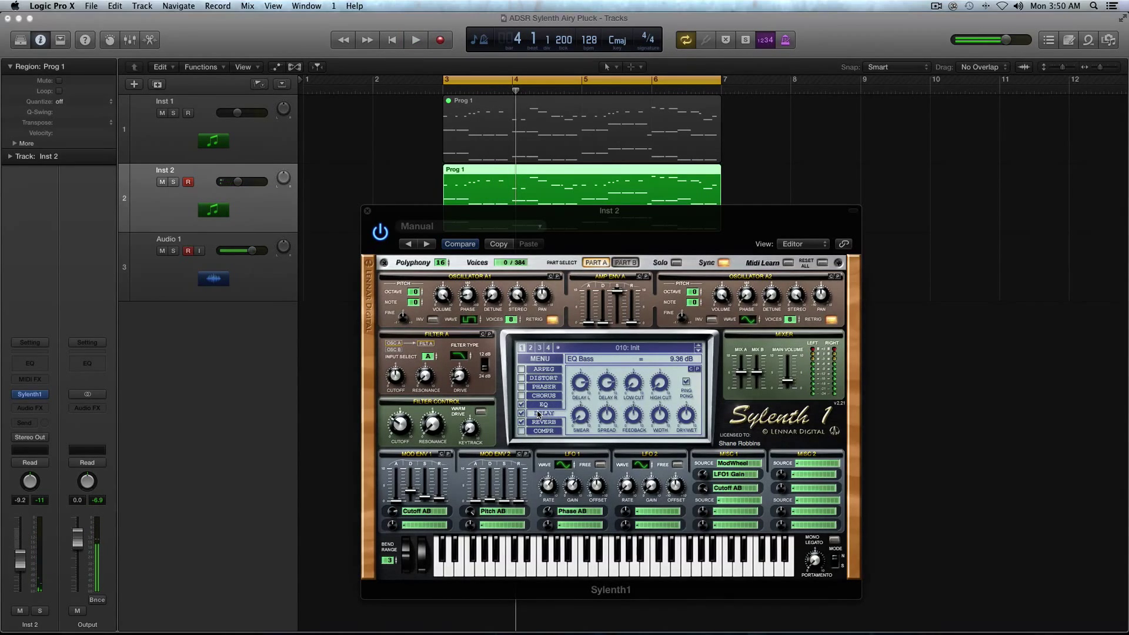
pyautogui.moveTo(580, 391)
pyautogui.moveTo(584, 395); pyautogui.dragTo(583, 409)
pyautogui.moveTo(609, 390); pyautogui.dragTo(610, 388)
pyautogui.press('space')
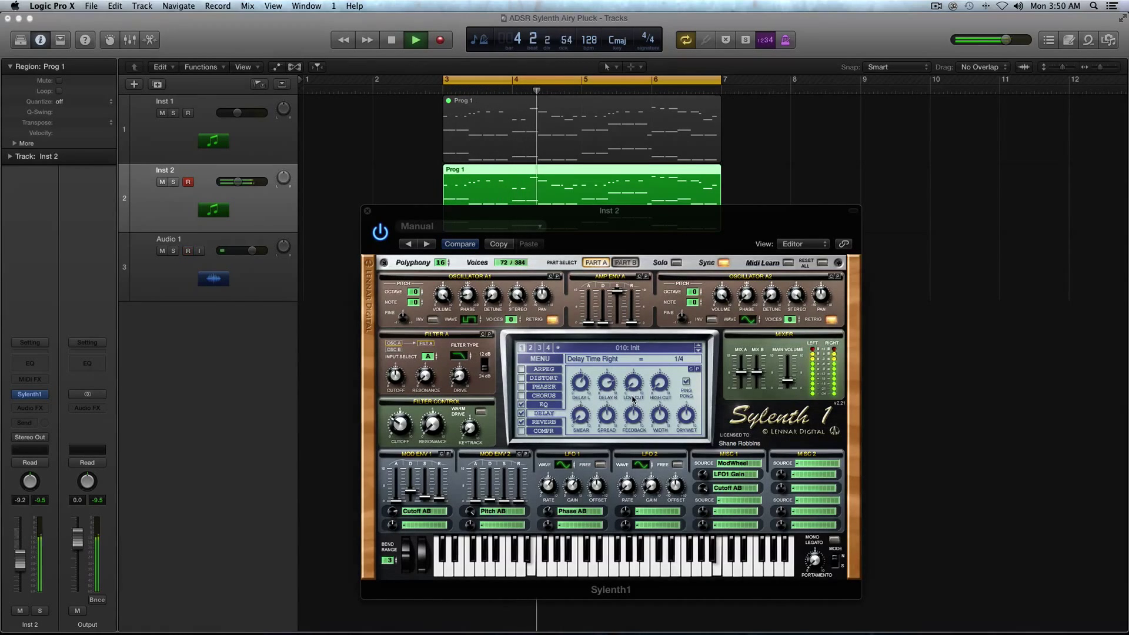
pyautogui.press('space')
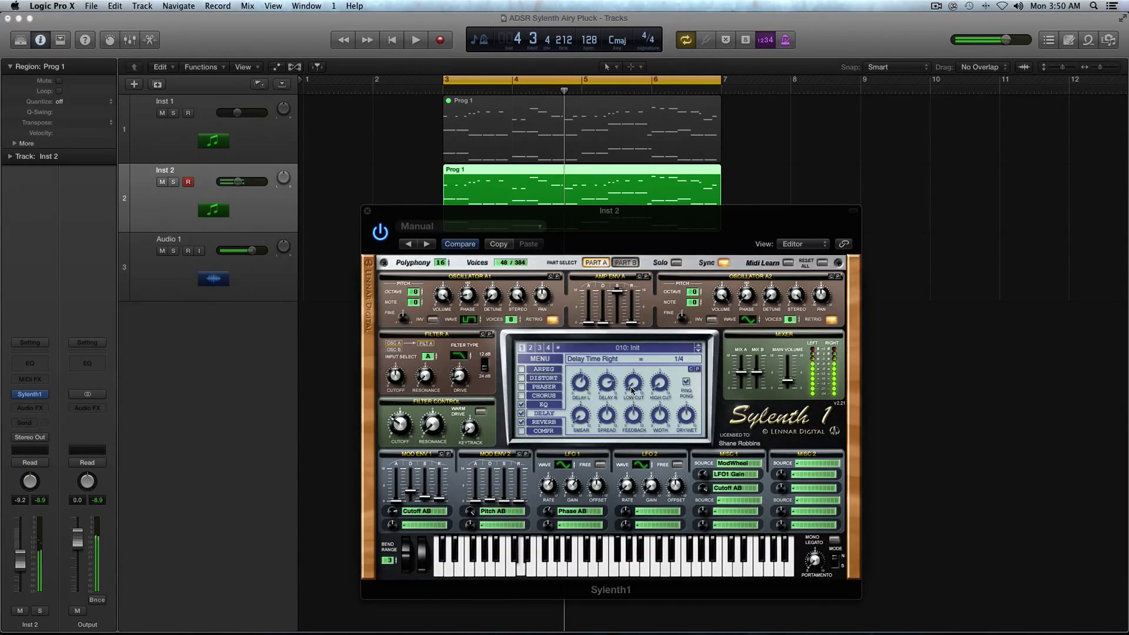
# - Set the delay's low cut to about 22.29 Hz and high cut to about 15796 Hz, auditioning each change
pyautogui.moveTo(633, 385)
pyautogui.mouseDown()
pyautogui.moveTo(628, 364)
pyautogui.moveTo(633, 384)
pyautogui.mouseUp()
pyautogui.press('space')
pyautogui.press('space')
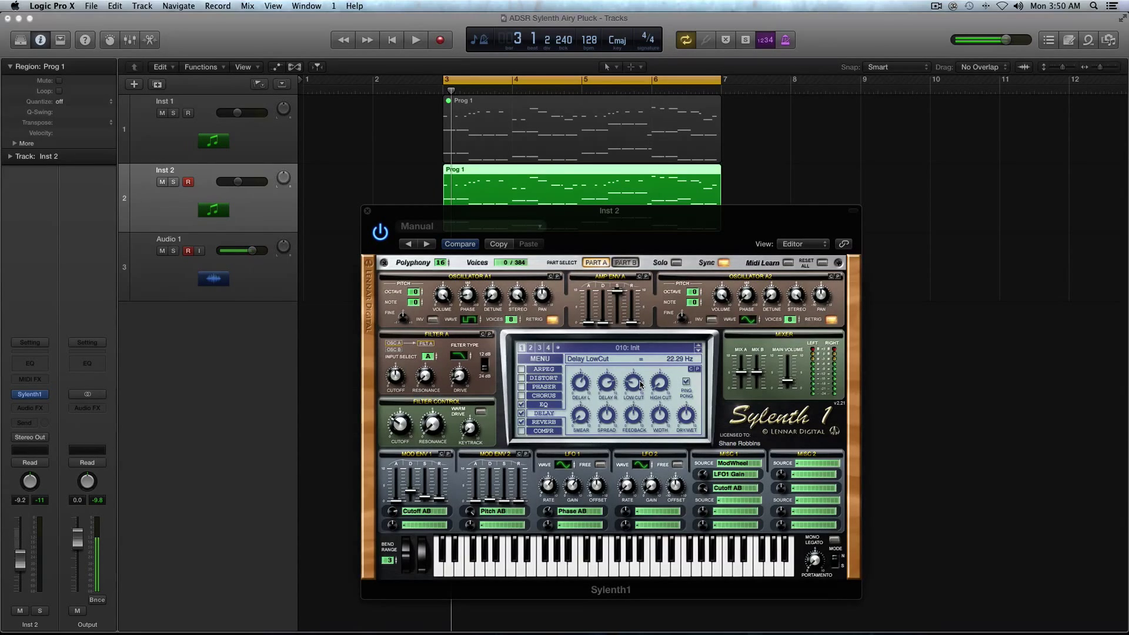
pyautogui.moveTo(657, 383); pyautogui.dragTo(658, 383)
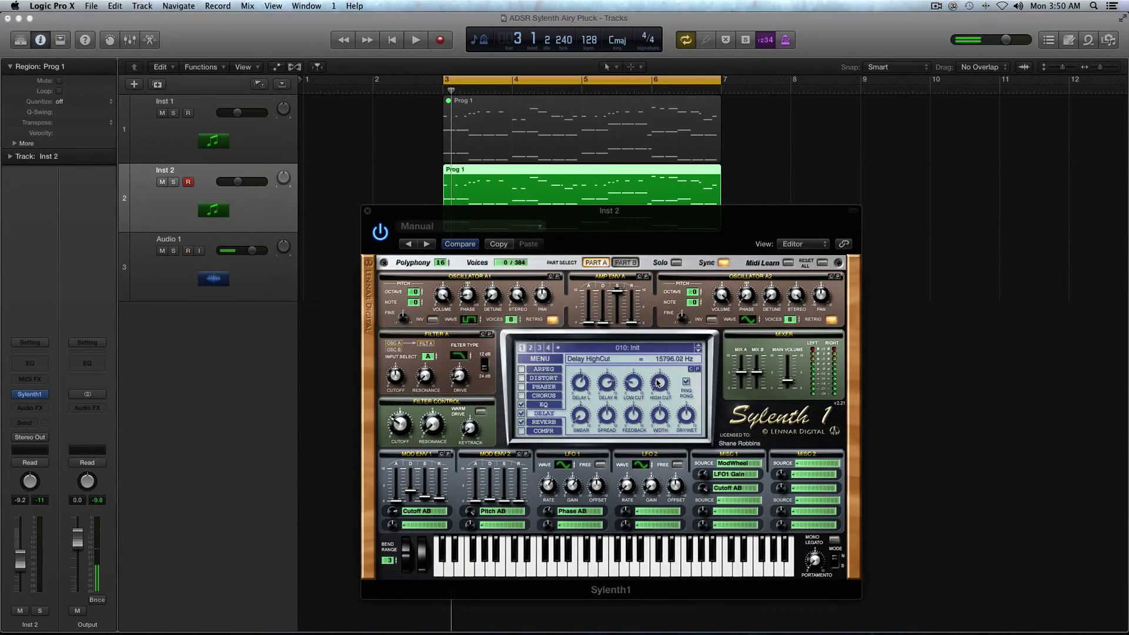
pyautogui.press('space')
pyautogui.press('space')
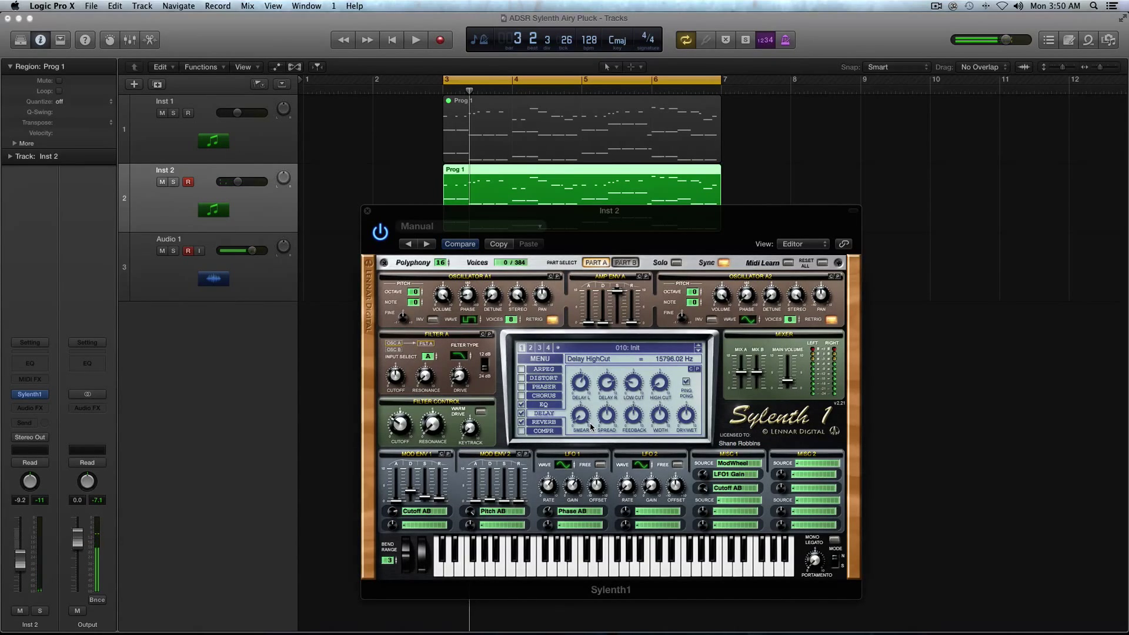
# - Set the delay's smear to about 2.29 and its spread to about 45.71% while auditioning the loop
pyautogui.moveTo(587, 424); pyautogui.dragTo(582, 405)
pyautogui.press('space')
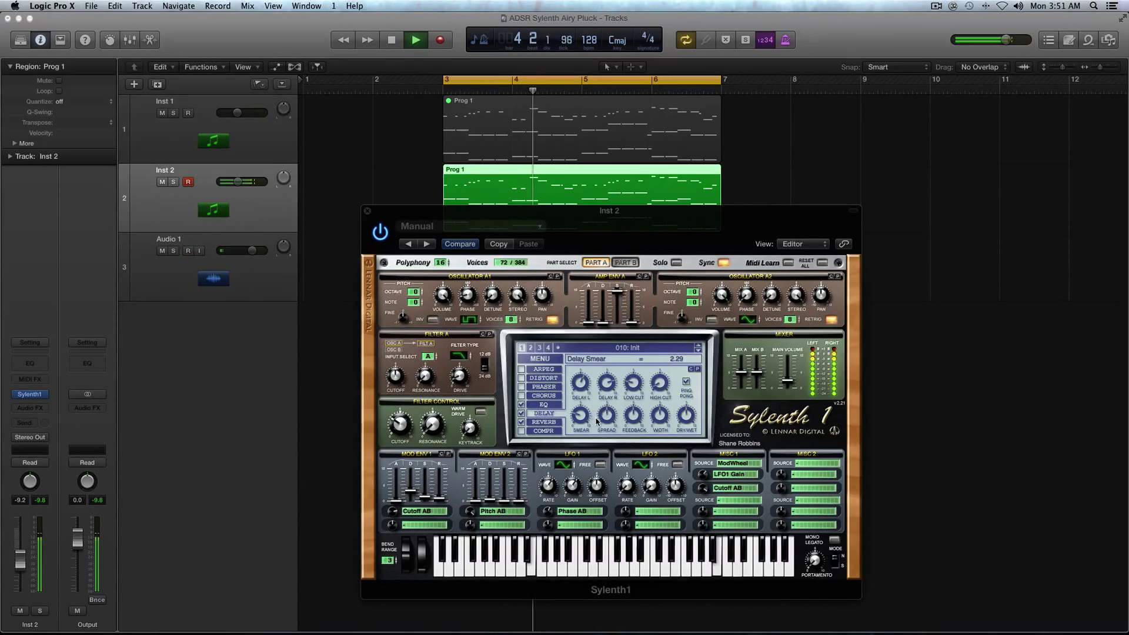
pyautogui.click(608, 421)
pyautogui.press('space')
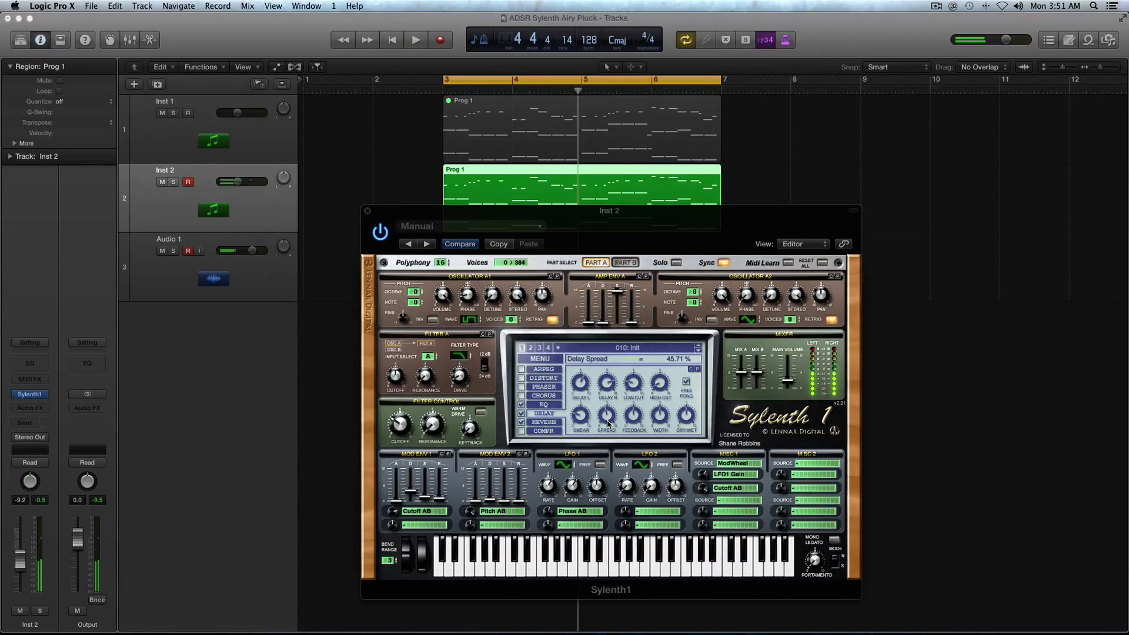
# - Reduce the delay's dry/wet mix to about 23.81% and audition the loop
pyautogui.click(662, 417)
pyautogui.click(684, 428)
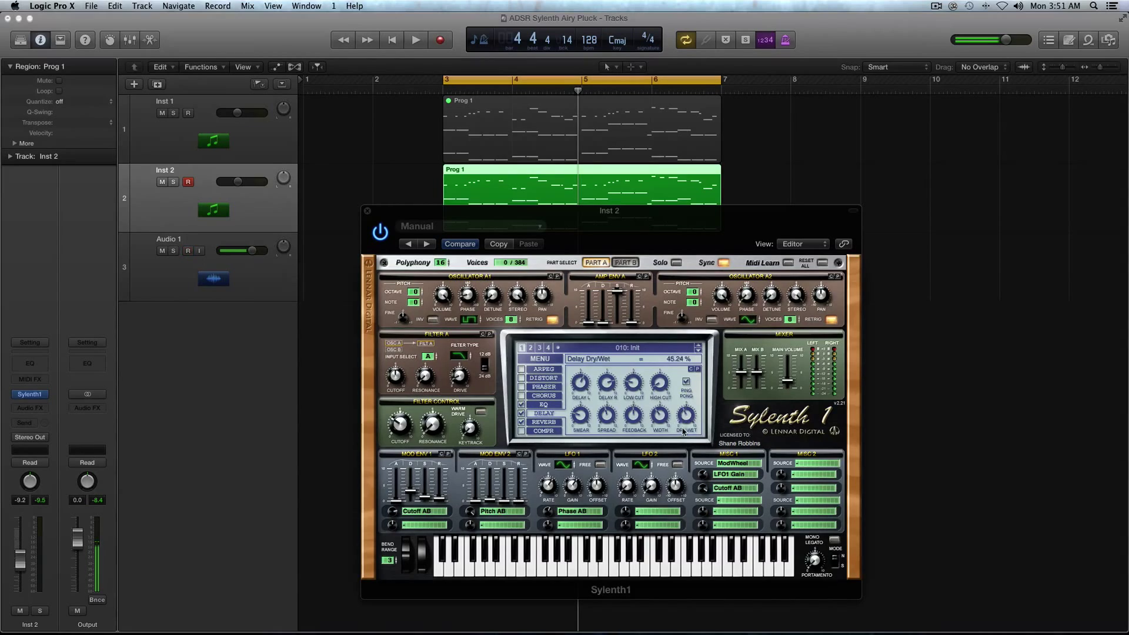
pyautogui.moveTo(683, 431); pyautogui.dragTo(682, 442)
pyautogui.click(686, 382)
pyautogui.press('space')
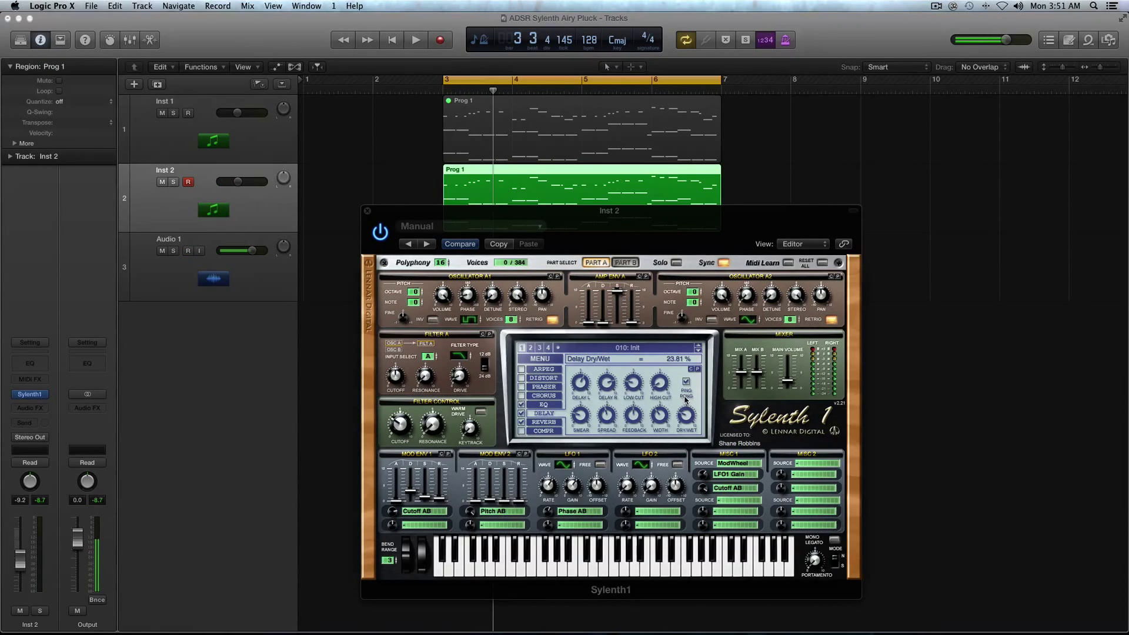
# - Set the reverb's predelay to about 26.67 ms and audition the loop
pyautogui.click(550, 422)
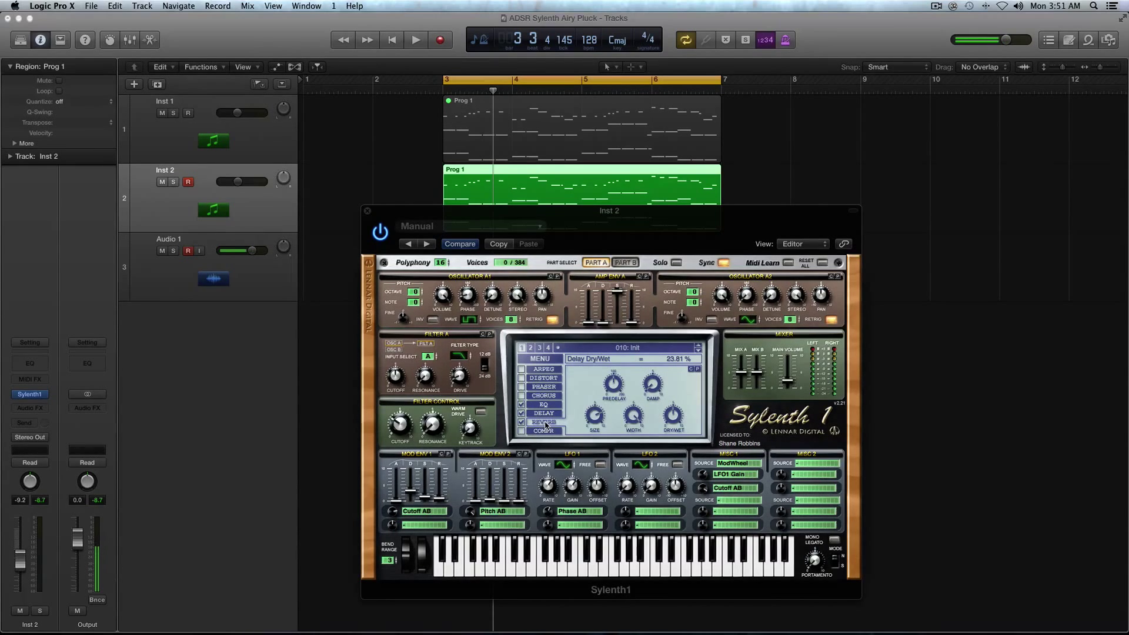
pyautogui.click(592, 418)
pyautogui.click(613, 385)
pyautogui.moveTo(612, 384); pyautogui.dragTo(611, 387)
pyautogui.press('space')
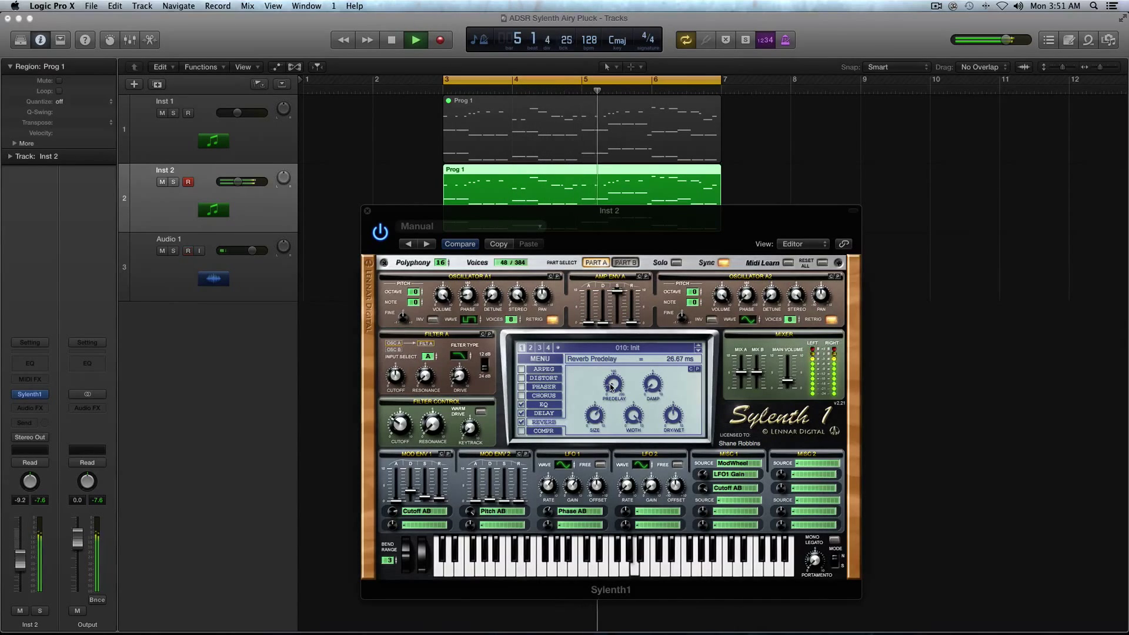
pyautogui.press('space')
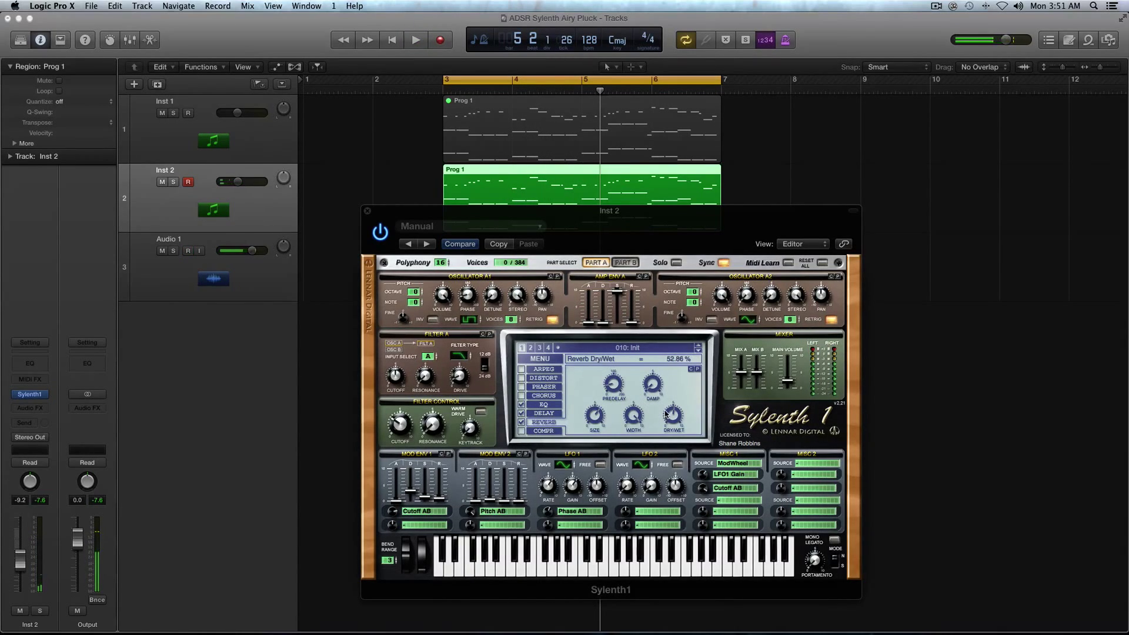
# - Set the reverb's dry/wet mix to about 54.29% and close the synth window while auditioning the loop
pyautogui.moveTo(666, 413); pyautogui.dragTo(667, 414)
pyautogui.press('space')
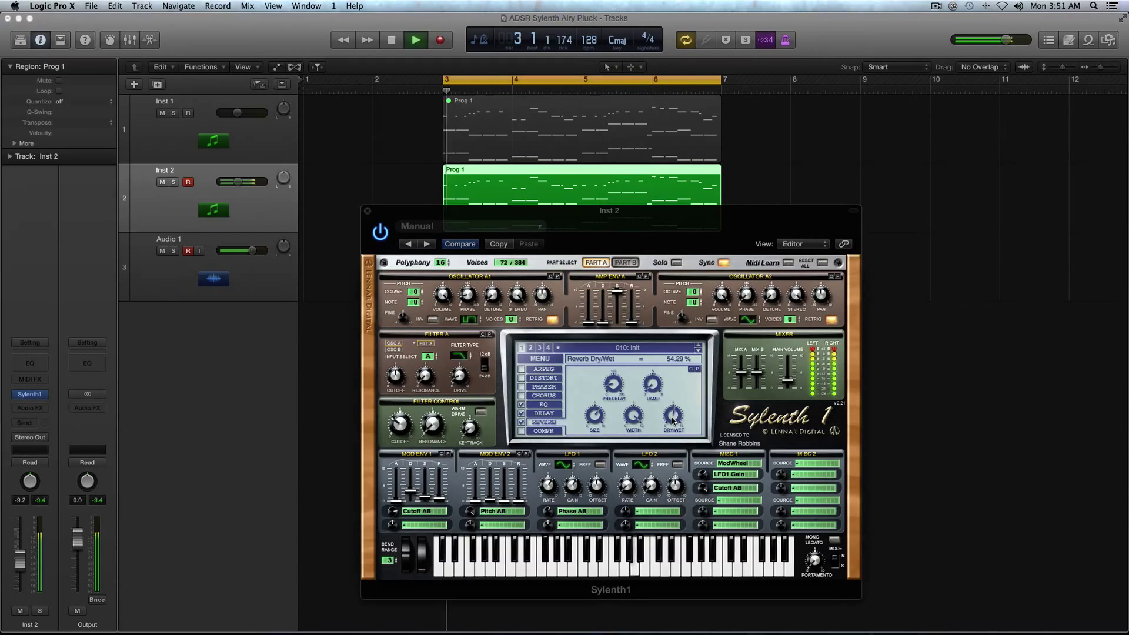
pyautogui.click(367, 210)
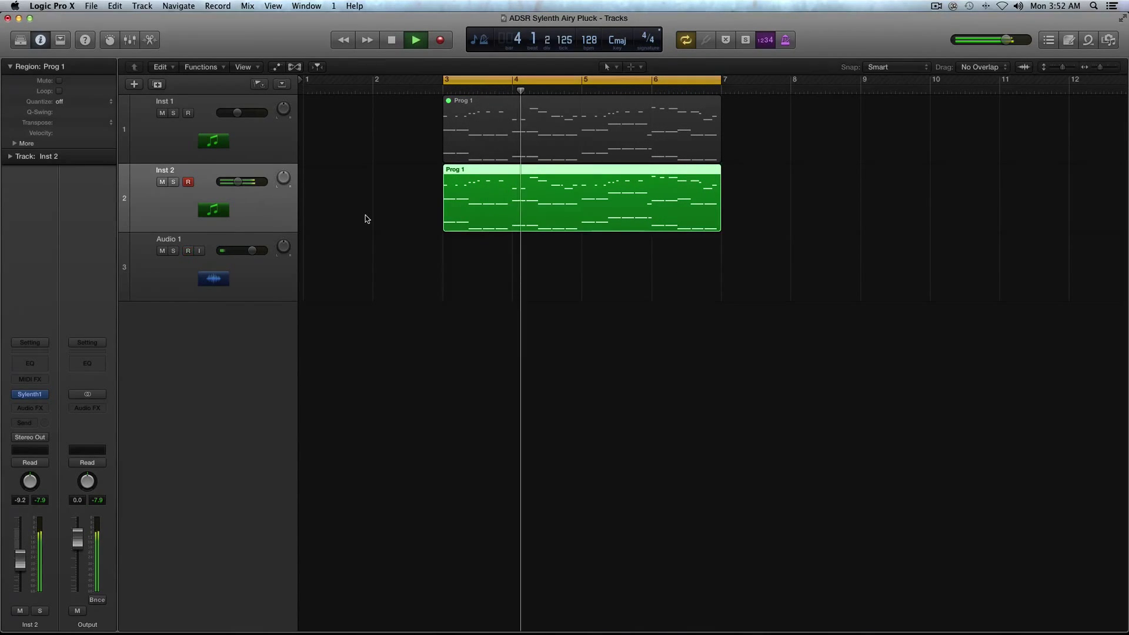
pyautogui.press('space')
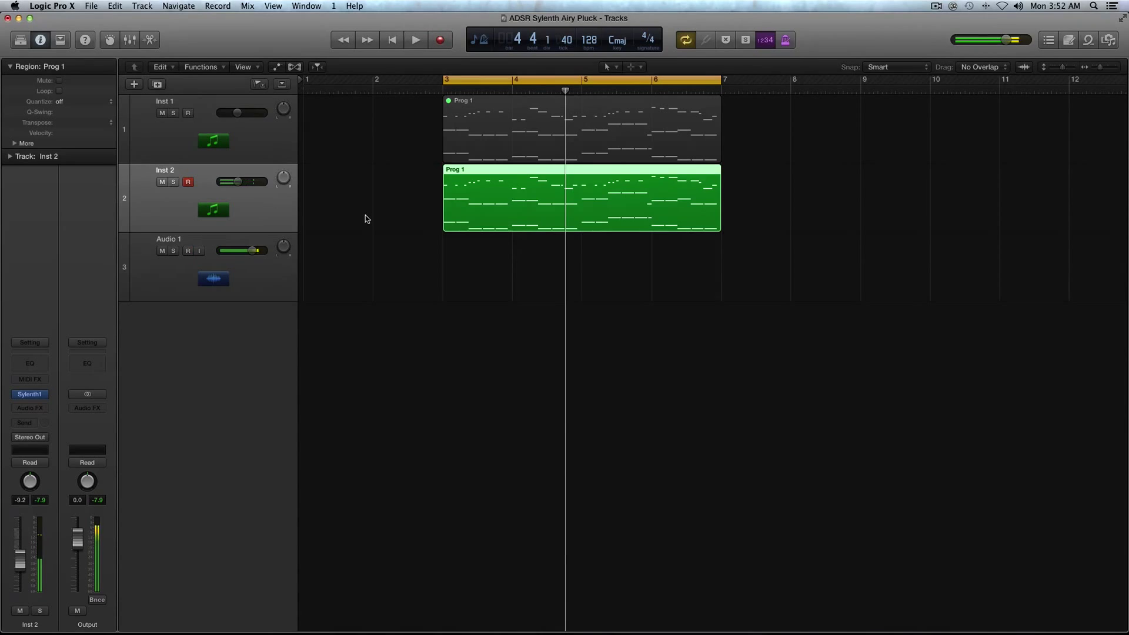